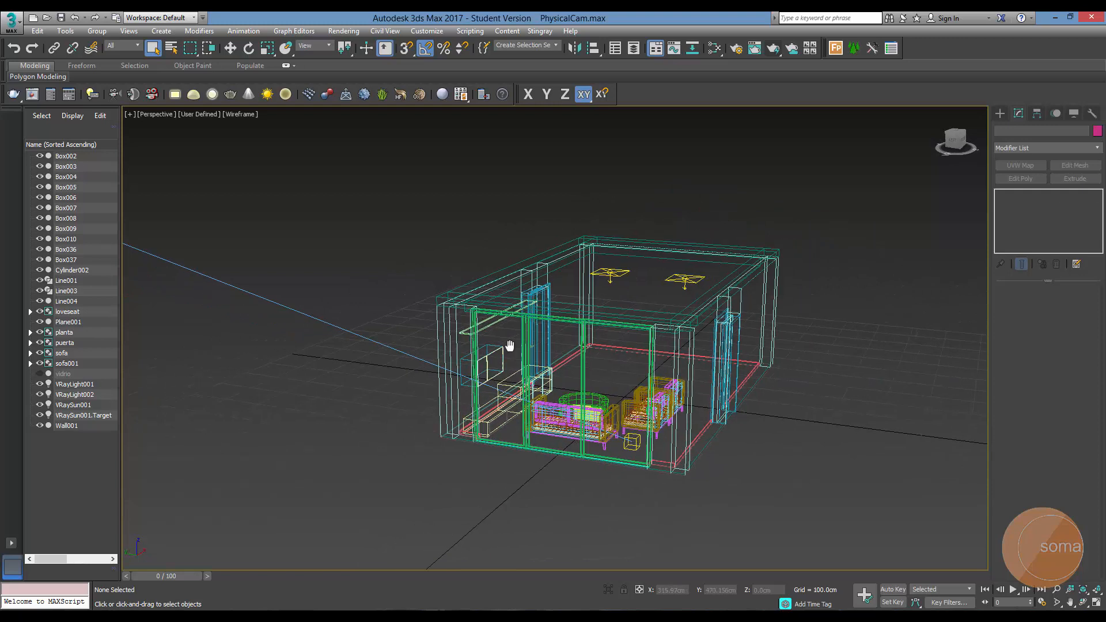
Display the perspective view in Default Shading with Standard quality.
{"action": "key", "text": "F3"}
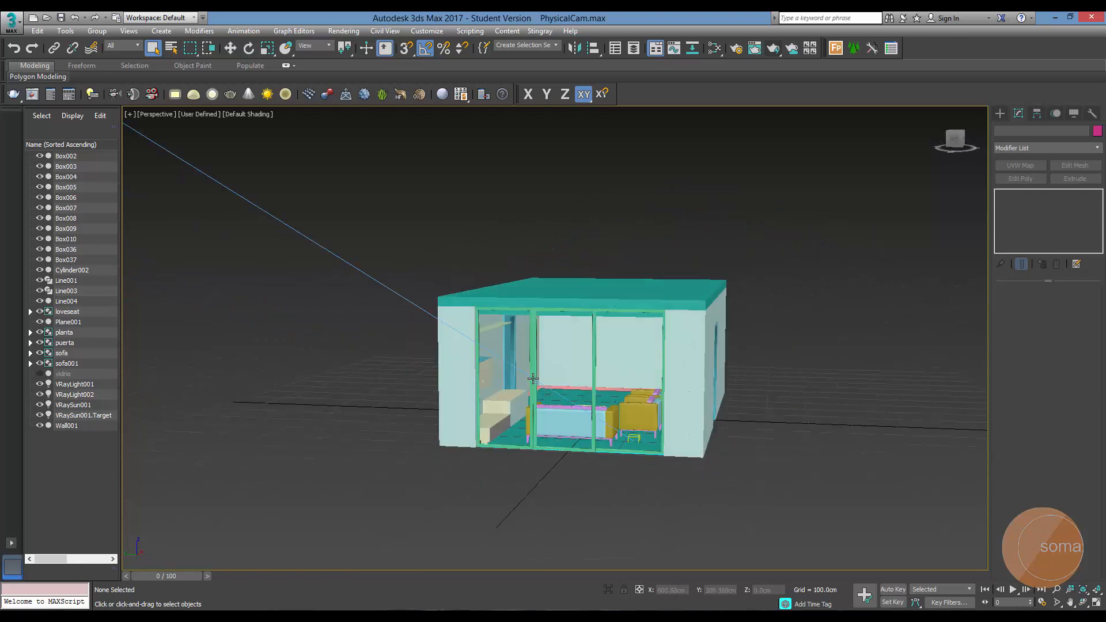
{"action": "left_click", "coordinate": [203, 114]}
{"action": "left_click", "coordinate": [226, 138]}
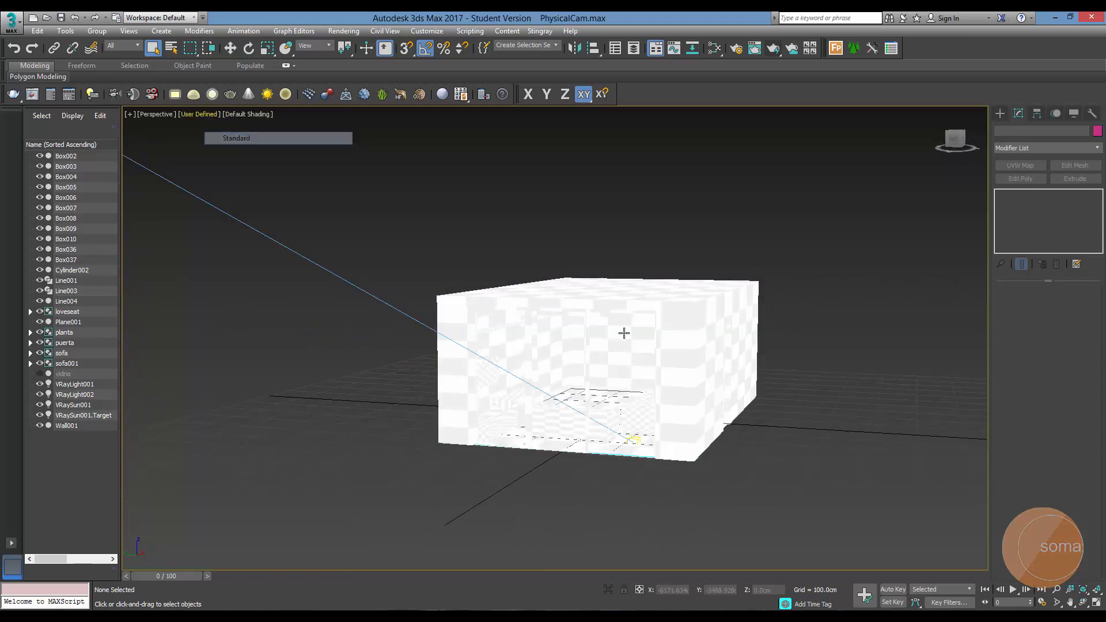
Examine the house from outside, the furnished living room inside, and the sun light's placement relative to the building.
{"action": "scroll", "coordinate": [577, 347], "scroll_direction": "up", "scroll_amount": 5}
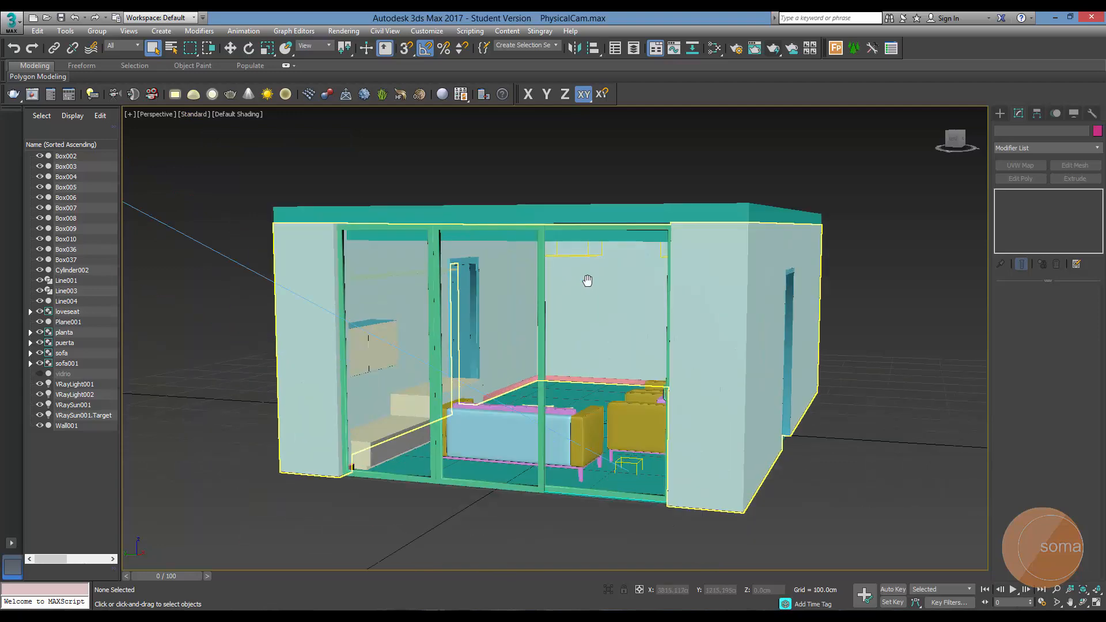
{"action": "scroll", "coordinate": [567, 334], "scroll_direction": "up", "scroll_amount": 7}
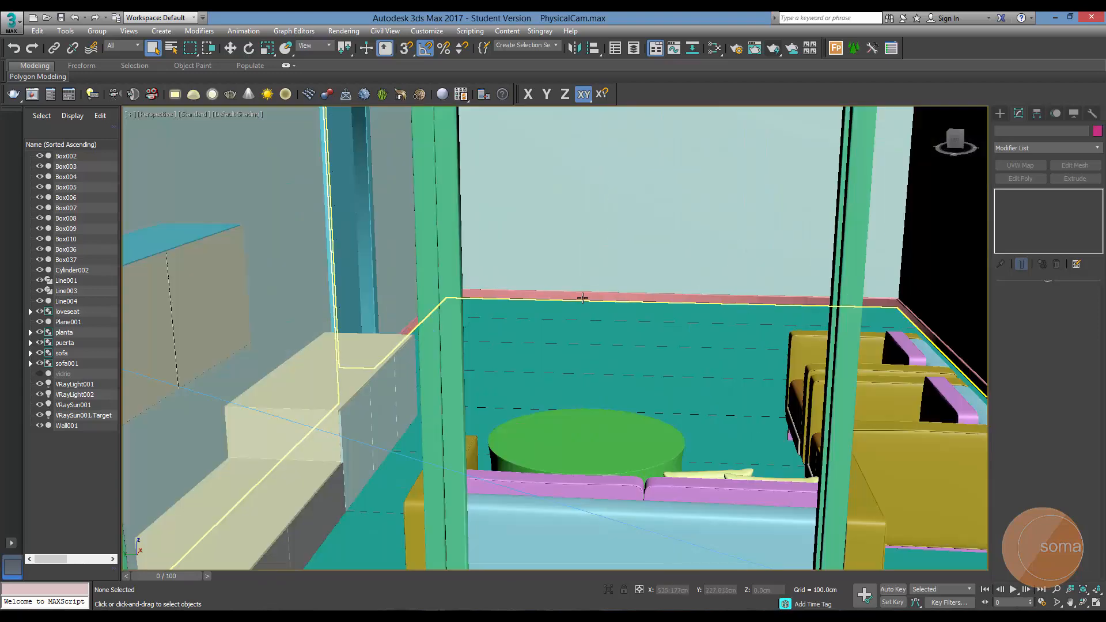
{"action": "scroll", "coordinate": [568, 301], "scroll_direction": "up", "scroll_amount": 10}
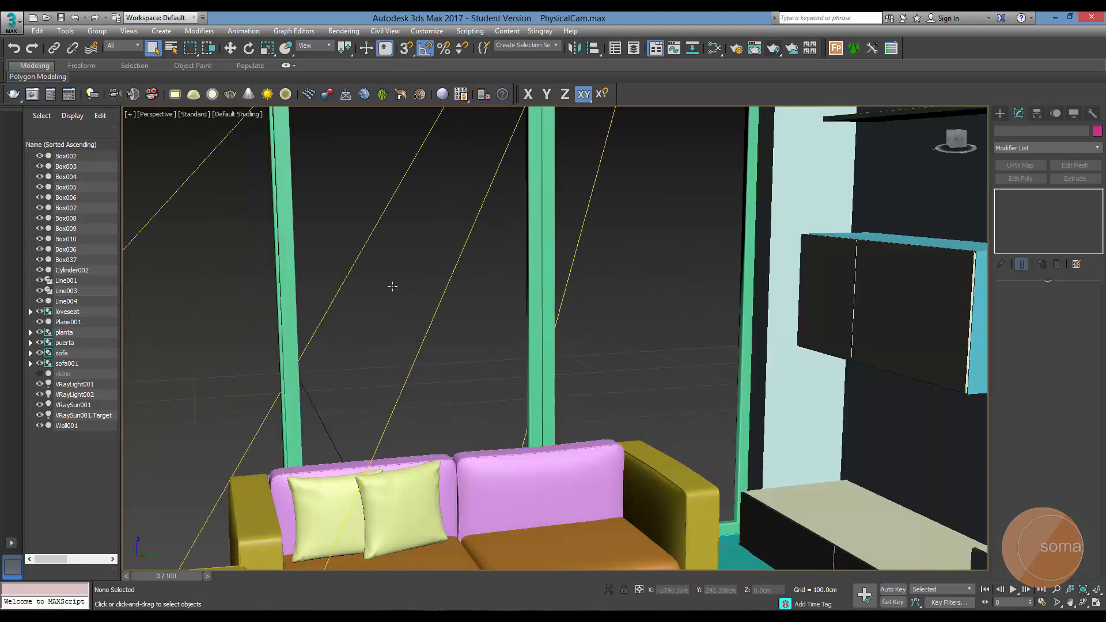
{"action": "middle_click_drag", "start_coordinate": [392, 287], "coordinate": [394, 282], "text": "alt"}
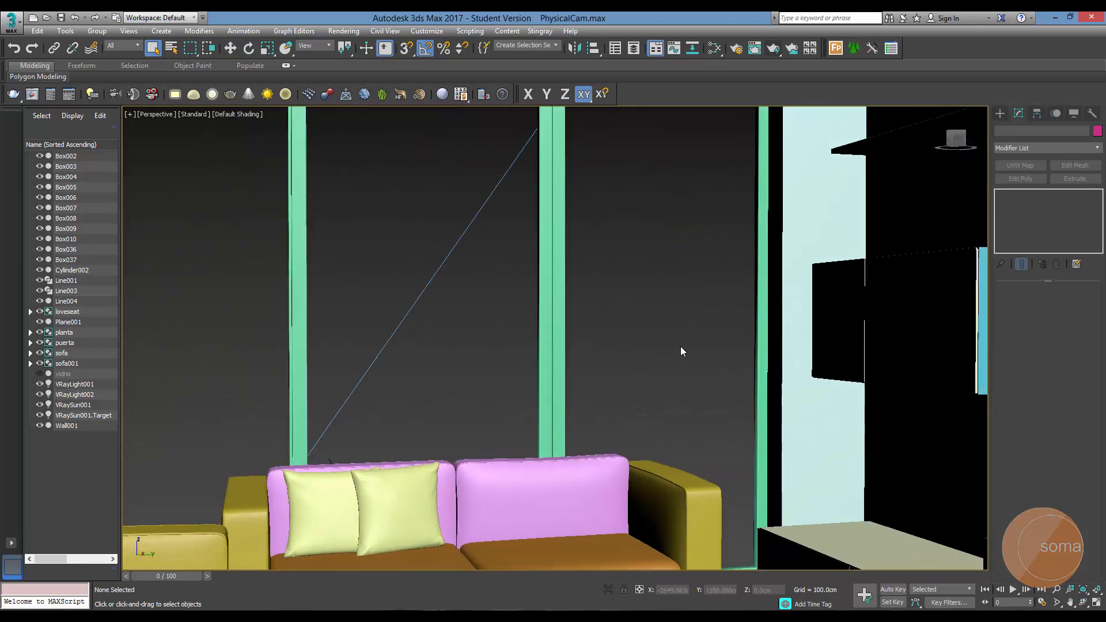
{"action": "scroll", "coordinate": [623, 280], "scroll_direction": "down", "scroll_amount": 3}
{"action": "mouse_move", "coordinate": [646, 349]}
{"action": "middle_mouse_down"}
{"action": "mouse_move", "coordinate": [619, 333]}
{"action": "mouse_move", "coordinate": [627, 351]}
{"action": "middle_mouse_up"}
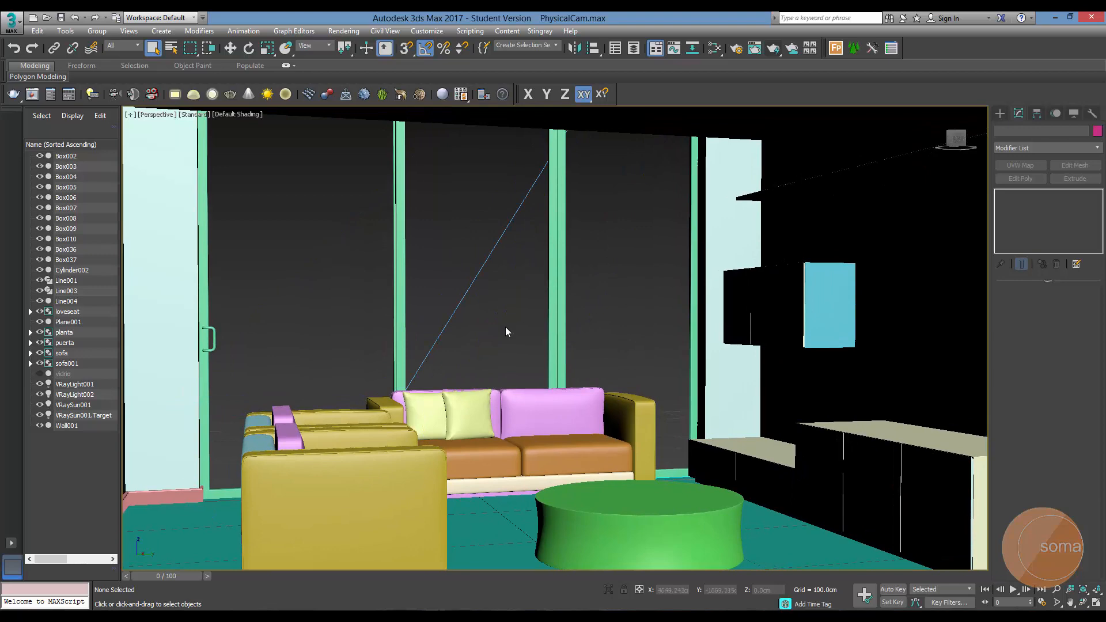
{"action": "middle_click_drag", "start_coordinate": [506, 327], "coordinate": [592, 321], "text": "alt"}
{"action": "scroll", "coordinate": [594, 318], "scroll_direction": "down", "scroll_amount": 4}
{"action": "scroll", "coordinate": [595, 239], "scroll_direction": "up", "scroll_amount": 1}
{"action": "middle_click_drag", "start_coordinate": [595, 239], "coordinate": [618, 312], "text": "alt"}
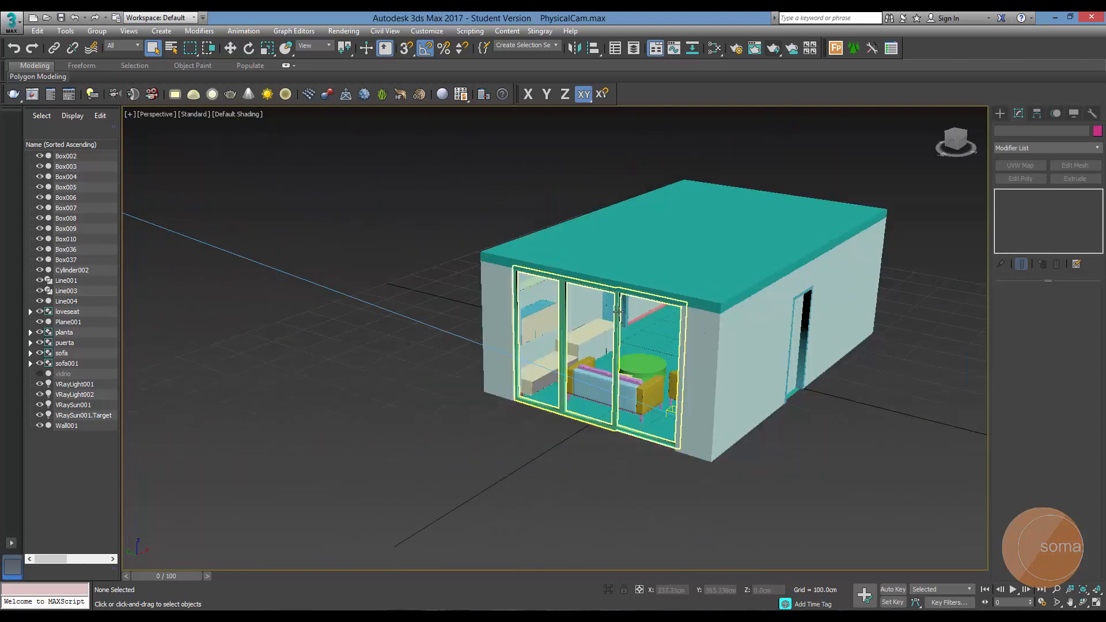
{"action": "scroll", "coordinate": [618, 311], "scroll_direction": "down", "scroll_amount": 4}
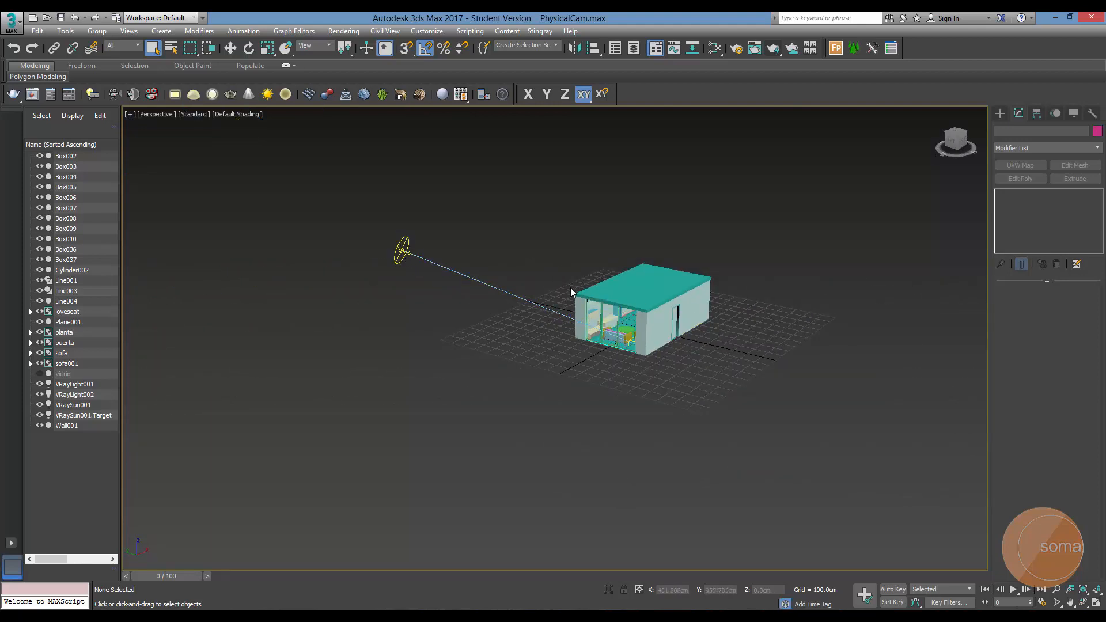
{"action": "scroll", "coordinate": [616, 305], "scroll_direction": "up", "scroll_amount": 2}
In the top view, create a targeted Physical Camera from the room's southeast corner, aimed past the round table at the sofa.
{"action": "key", "text": "t"}
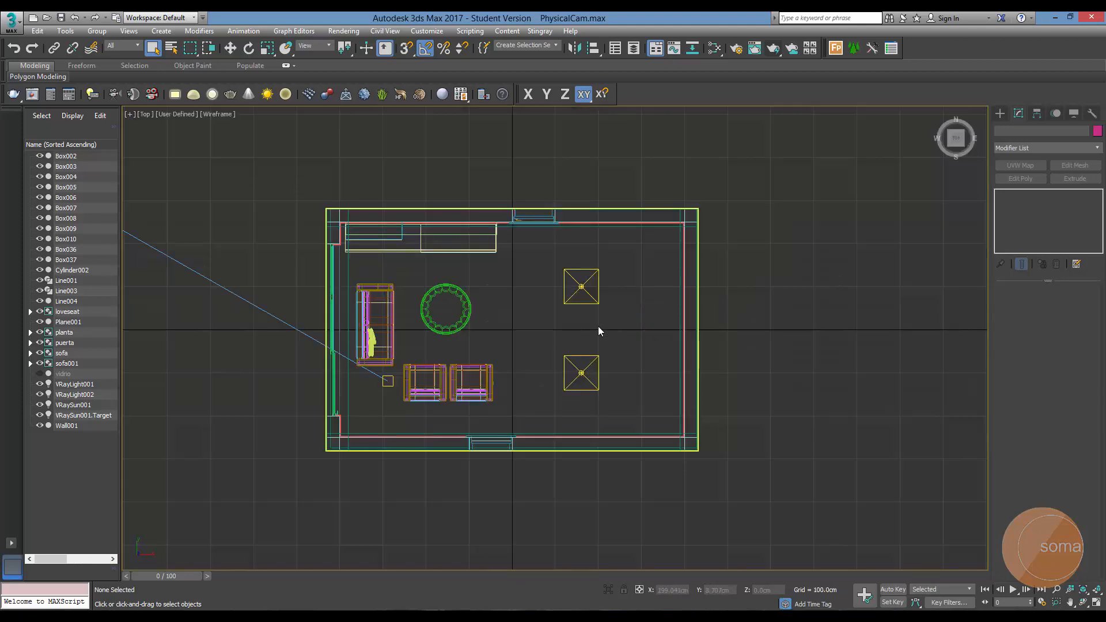
{"action": "middle_click_drag", "start_coordinate": [597, 328], "coordinate": [832, 368]}
{"action": "scroll", "coordinate": [629, 366], "scroll_direction": "down", "scroll_amount": 3}
{"action": "middle_click_drag", "start_coordinate": [582, 368], "coordinate": [601, 380]}
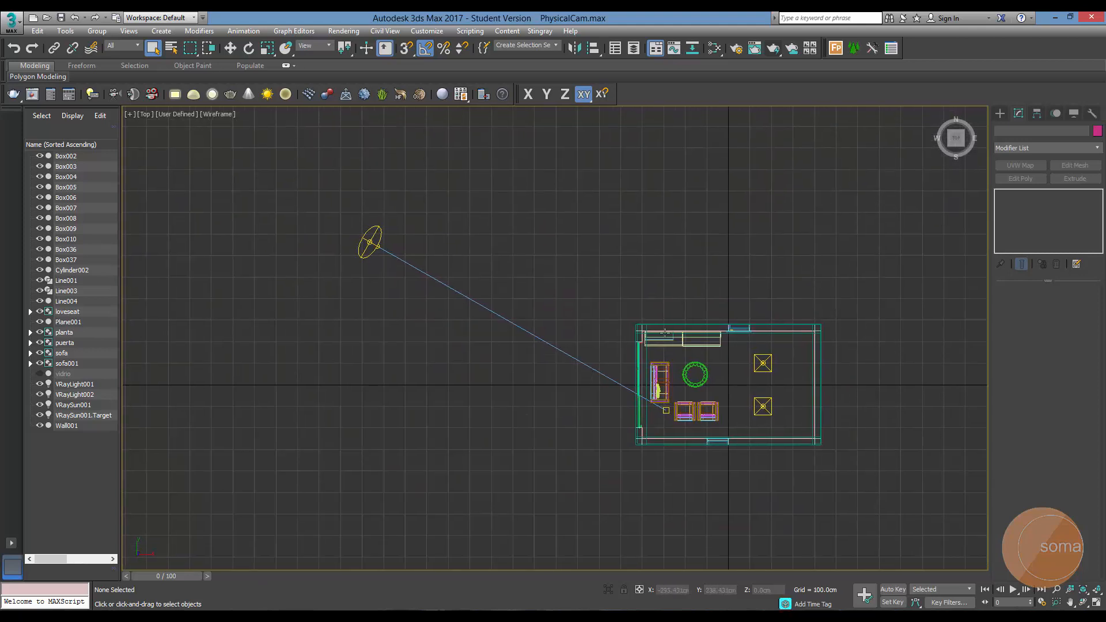
{"action": "scroll", "coordinate": [649, 380], "scroll_direction": "up", "scroll_amount": 2}
{"action": "scroll", "coordinate": [657, 403], "scroll_direction": "up", "scroll_amount": 1}
{"action": "middle_click_drag", "start_coordinate": [658, 403], "coordinate": [667, 400]}
{"action": "scroll", "coordinate": [667, 400], "scroll_direction": "down", "scroll_amount": 1}
{"action": "middle_click_drag", "start_coordinate": [589, 368], "coordinate": [556, 357]}
{"action": "scroll", "coordinate": [658, 395], "scroll_direction": "up", "scroll_amount": 1}
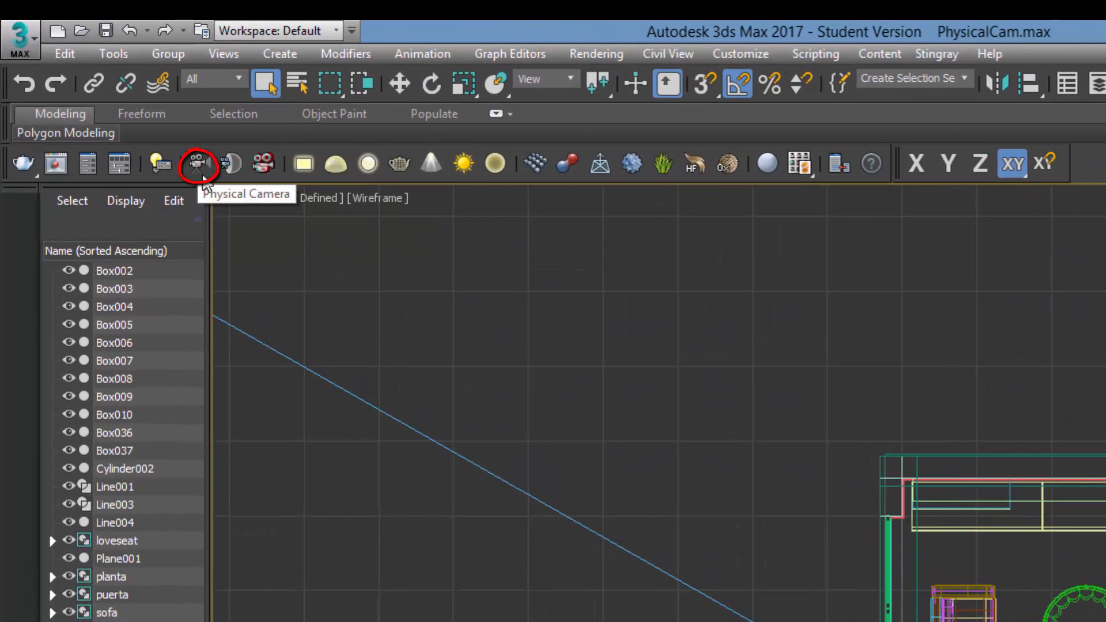
{"action": "left_click", "coordinate": [198, 166]}
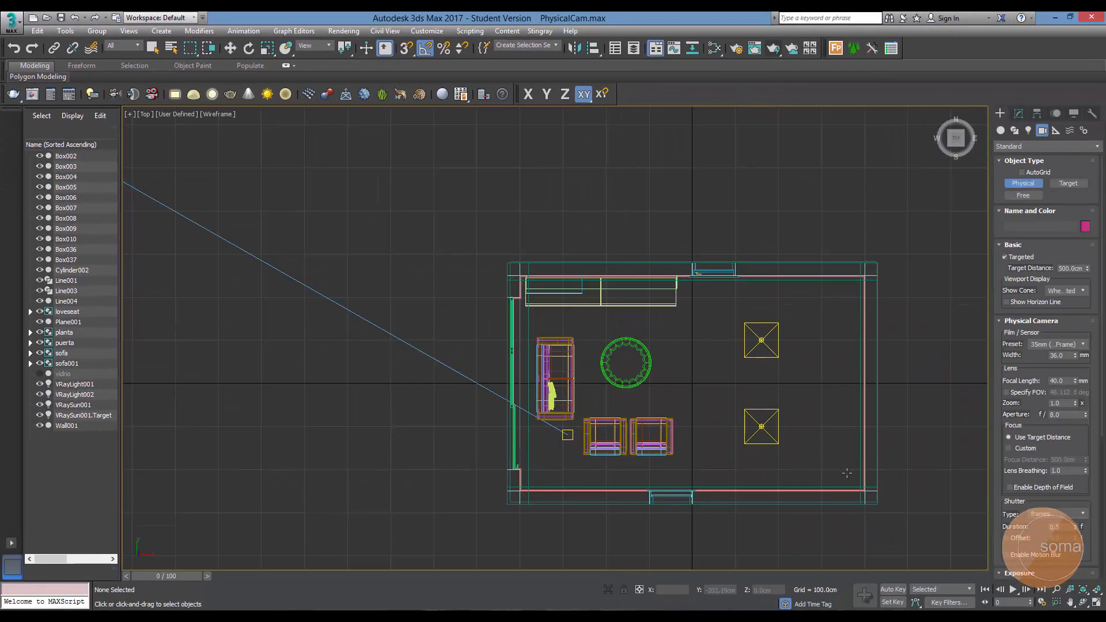
{"action": "left_click_drag", "start_coordinate": [845, 475], "coordinate": [551, 329]}
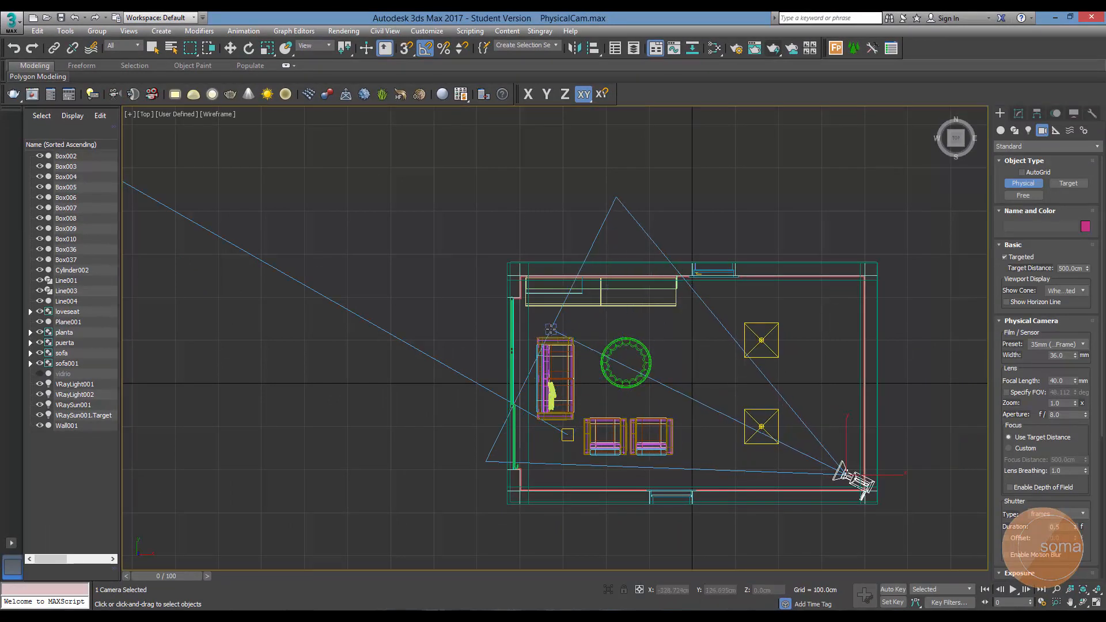
{"action": "right_click", "coordinate": [664, 170]}
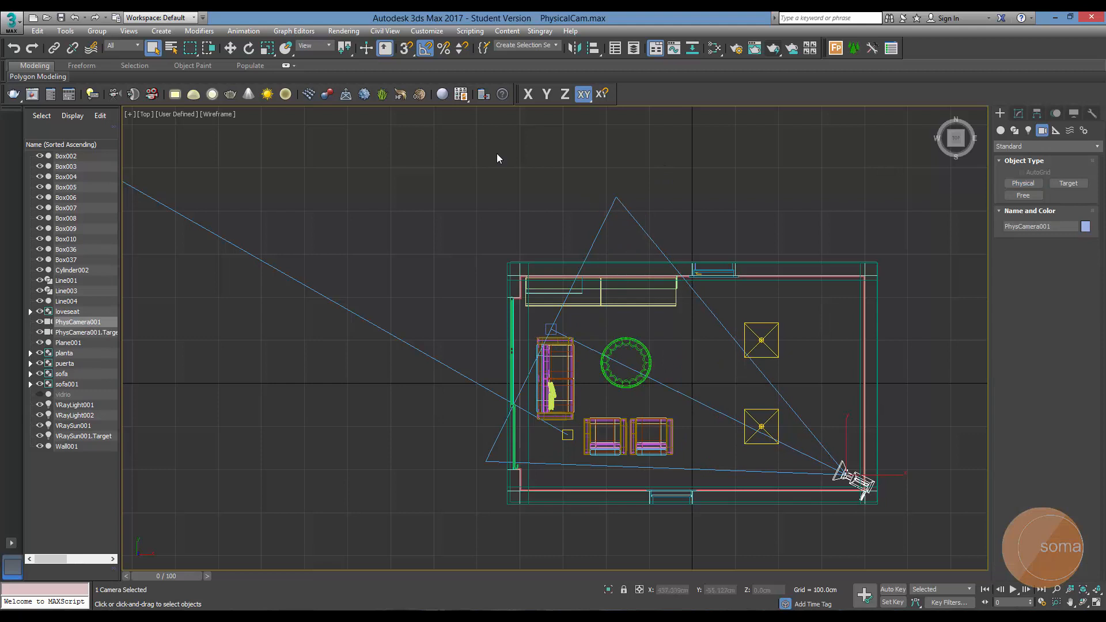
Nudge the camera within the room's corner, look through it, and truck it up to a height of about 122 cm.
{"action": "left_click", "coordinate": [230, 49]}
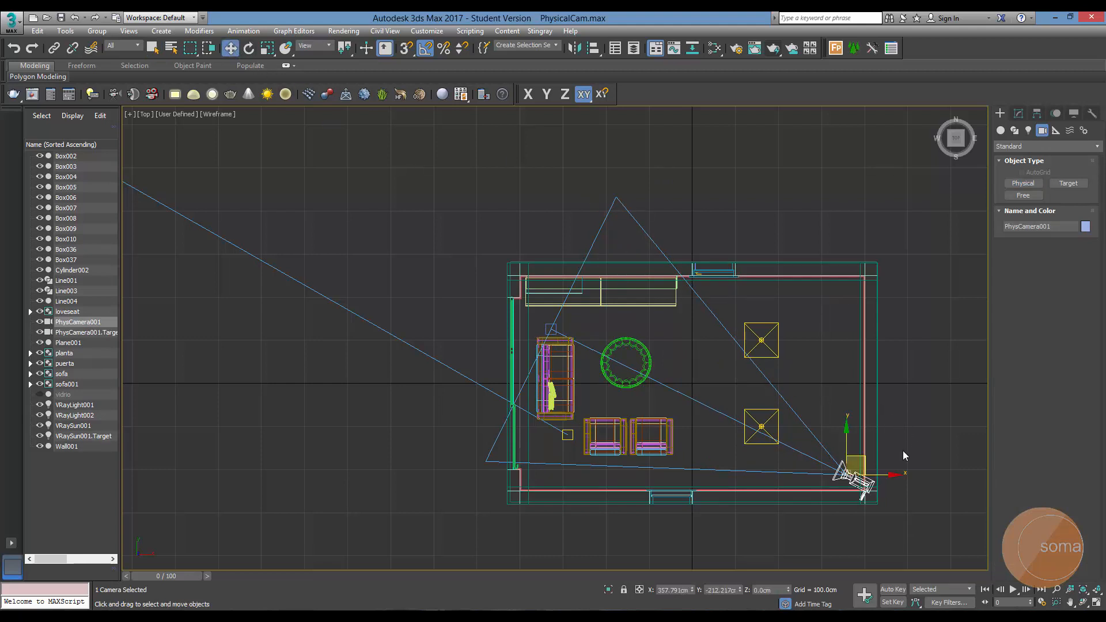
{"action": "left_click_drag", "start_coordinate": [868, 461], "coordinate": [865, 461]}
{"action": "middle_click_drag", "start_coordinate": [719, 198], "coordinate": [663, 180]}
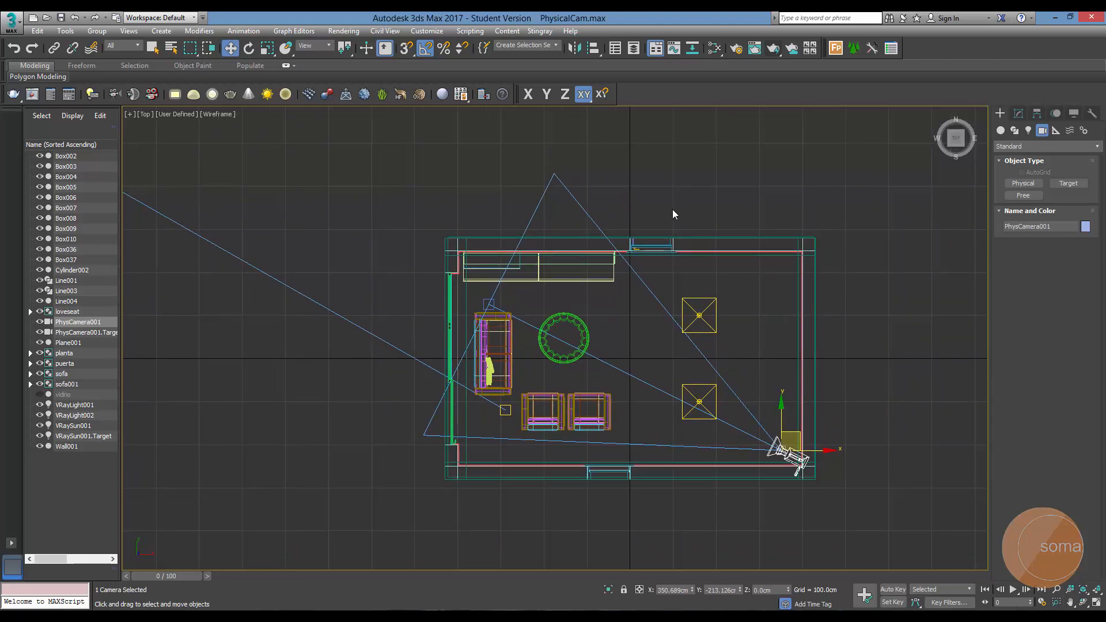
{"action": "key", "text": "c"}
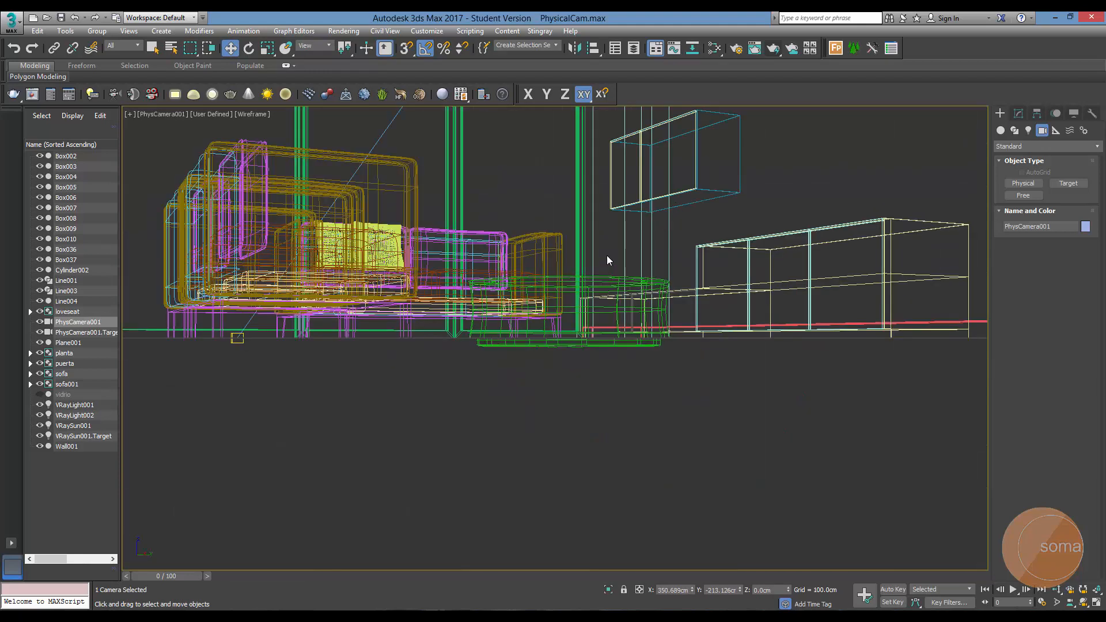
{"action": "middle_click_drag", "start_coordinate": [605, 247], "coordinate": [585, 378]}
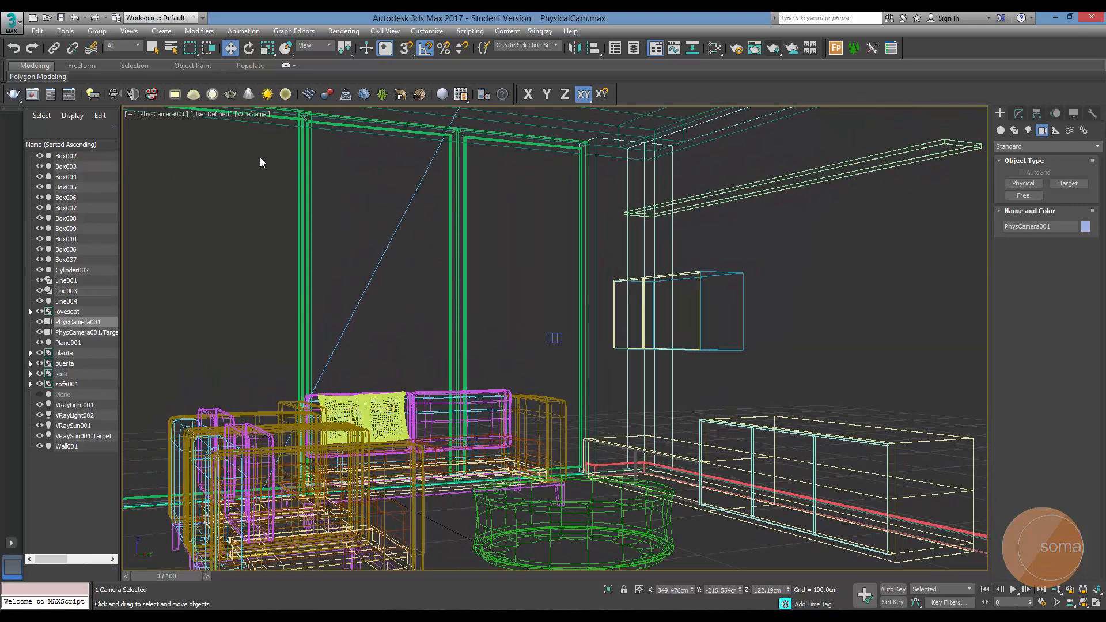
Display the camera view with Standard quality and Default Shading, and dolly the camera back from the furniture.
{"action": "left_click", "coordinate": [212, 115]}
{"action": "left_click", "coordinate": [242, 138]}
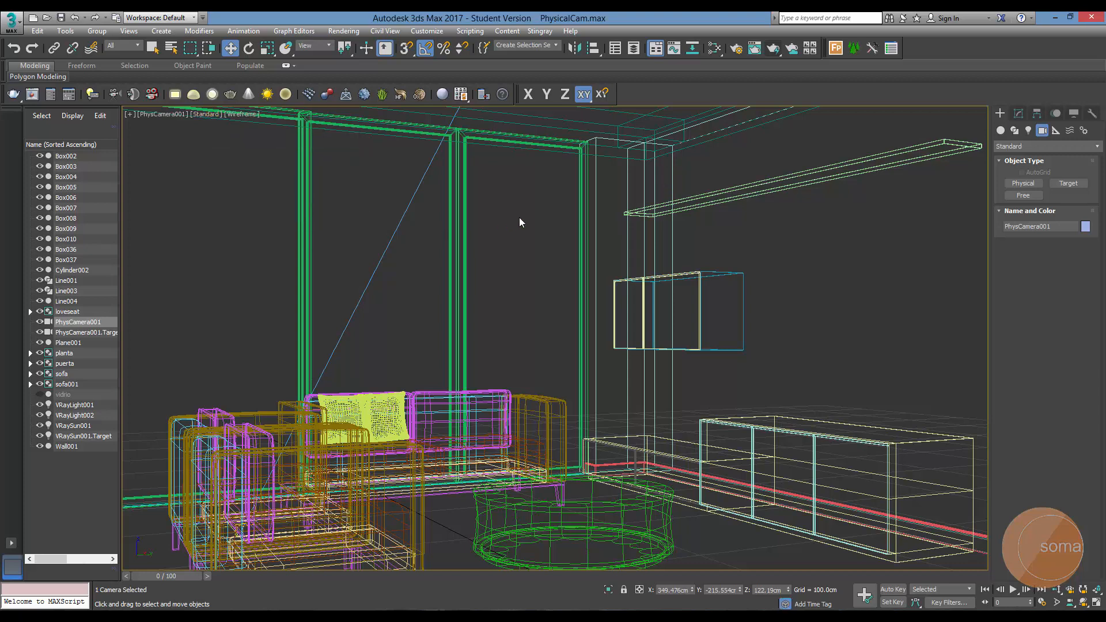
{"action": "left_click", "coordinate": [239, 115]}
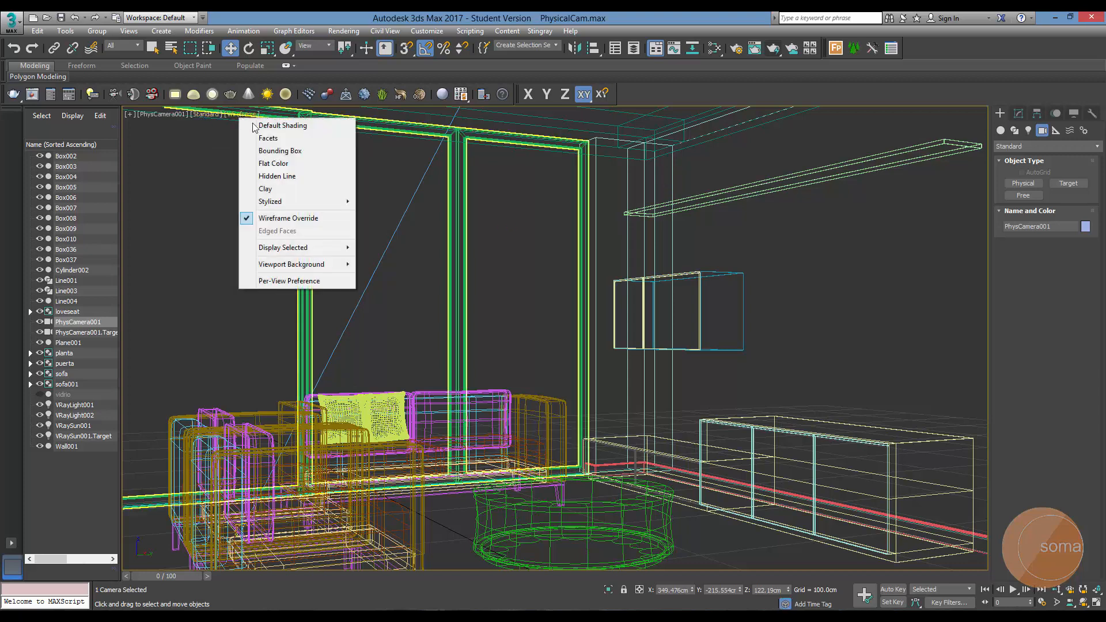
{"action": "left_click", "coordinate": [257, 126]}
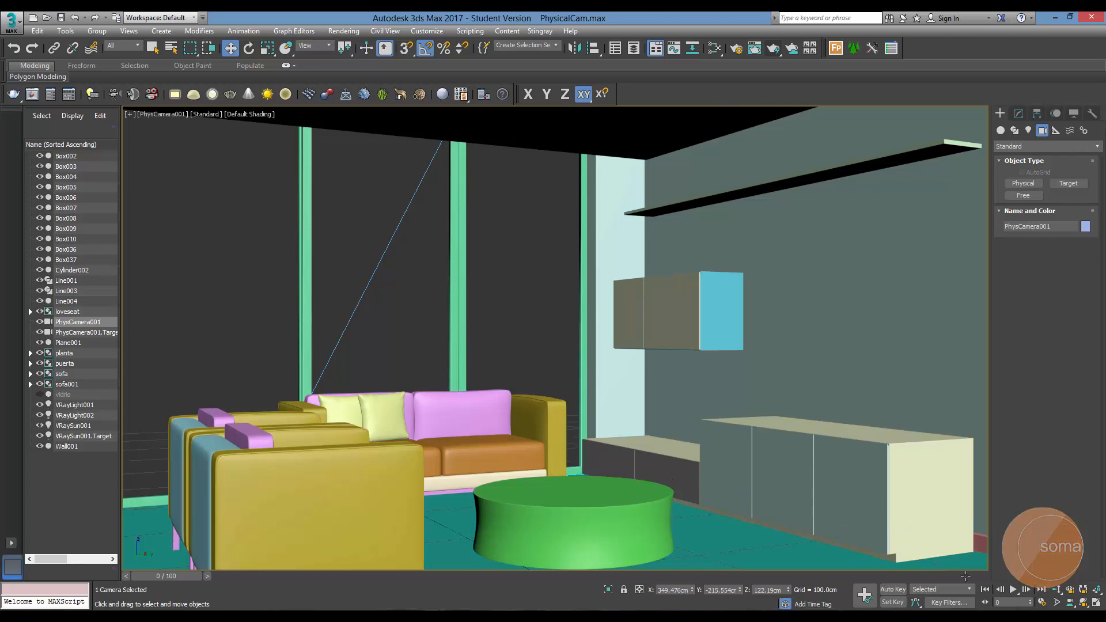
{"action": "left_click", "coordinate": [1058, 590]}
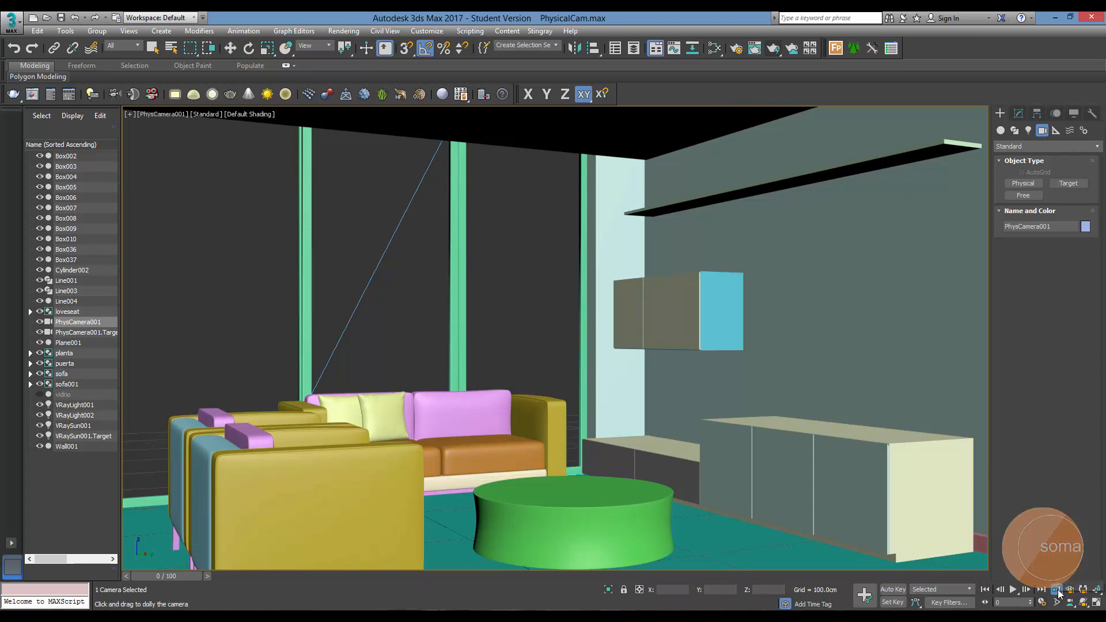
{"action": "mouse_move", "coordinate": [526, 317]}
{"action": "left_mouse_down"}
{"action": "mouse_move", "coordinate": [534, 358]}
{"action": "mouse_move", "coordinate": [540, 297]}
{"action": "mouse_move", "coordinate": [541, 375]}
{"action": "mouse_move", "coordinate": [542, 320]}
{"action": "left_mouse_up"}
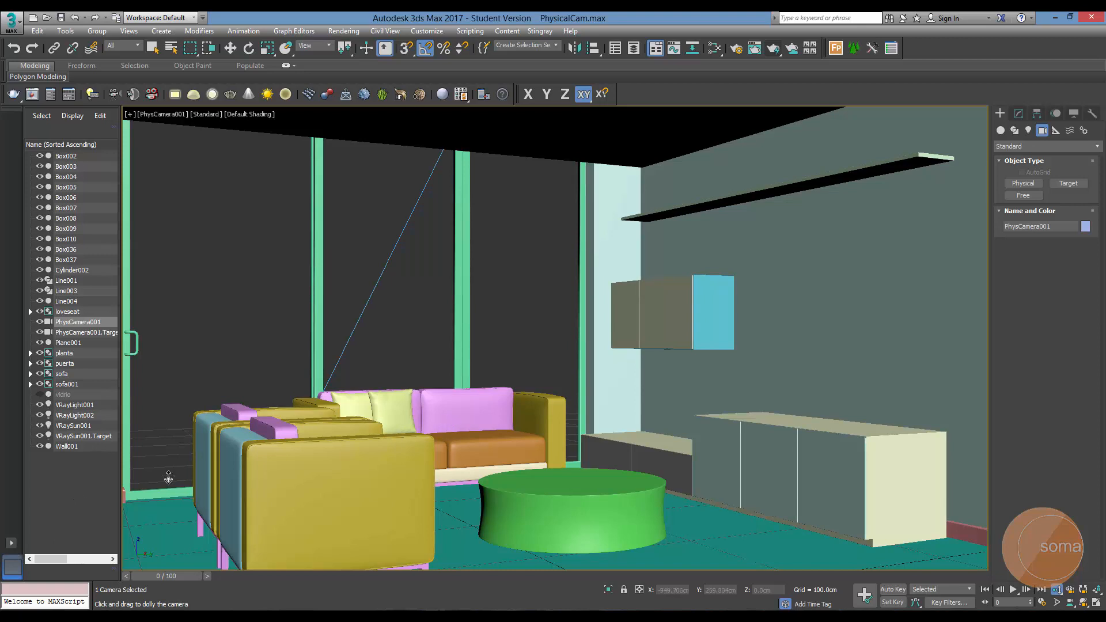
Use a layout with two side-by-side viewports, showing the top view next to the PhysCamera001 view in Default Shading.
{"action": "left_click", "coordinate": [13, 542]}
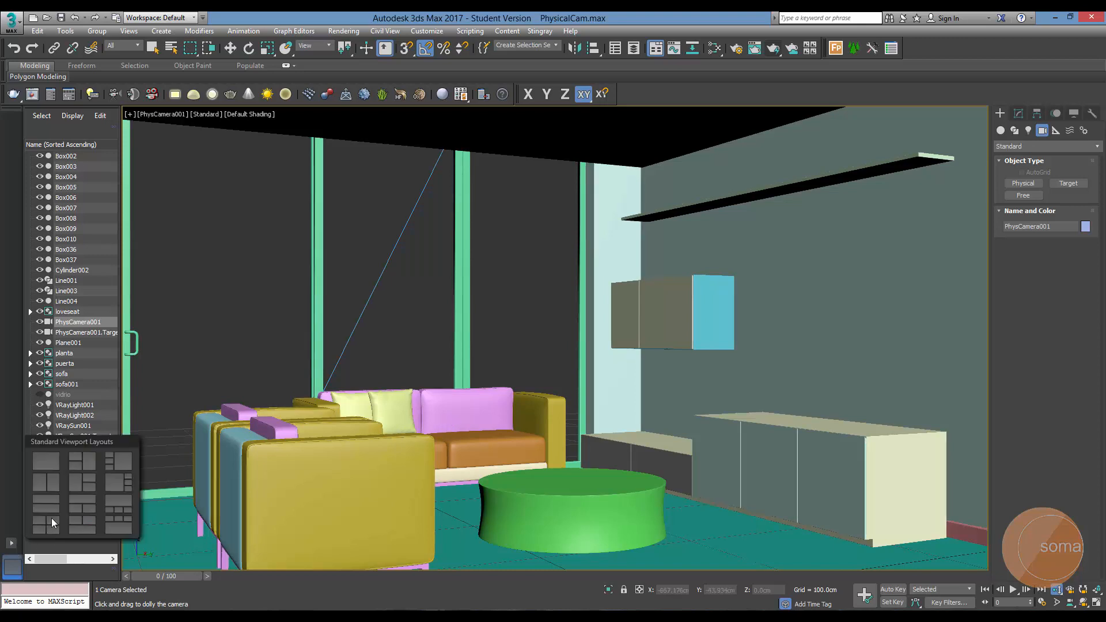
{"action": "left_click", "coordinate": [49, 485]}
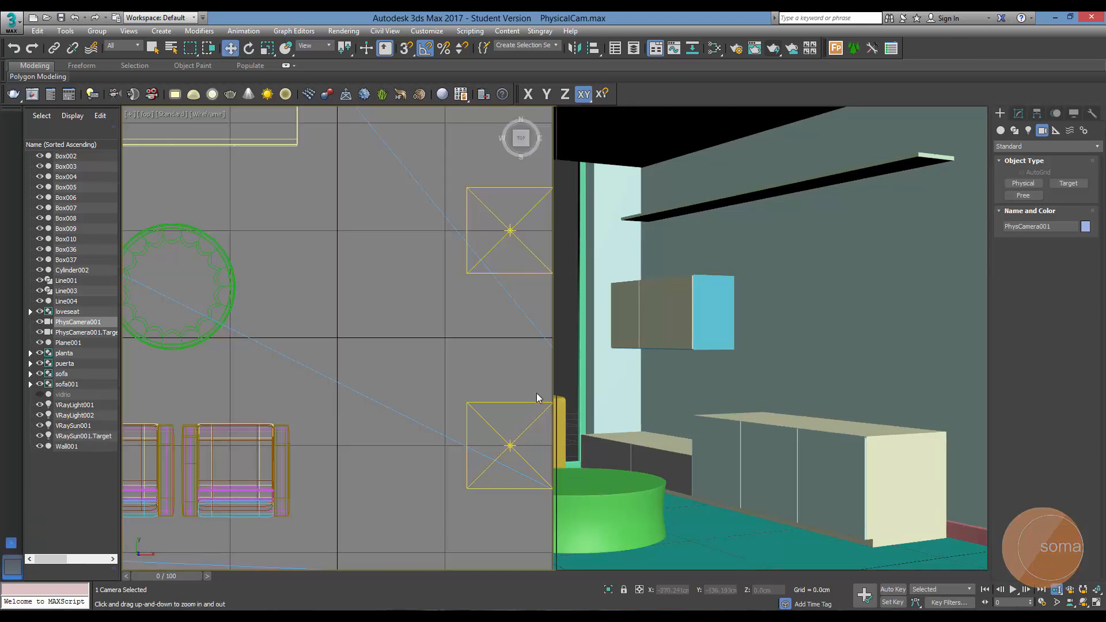
{"action": "middle_click", "coordinate": [709, 375]}
{"action": "scroll", "coordinate": [709, 376], "scroll_direction": "down", "scroll_amount": 3}
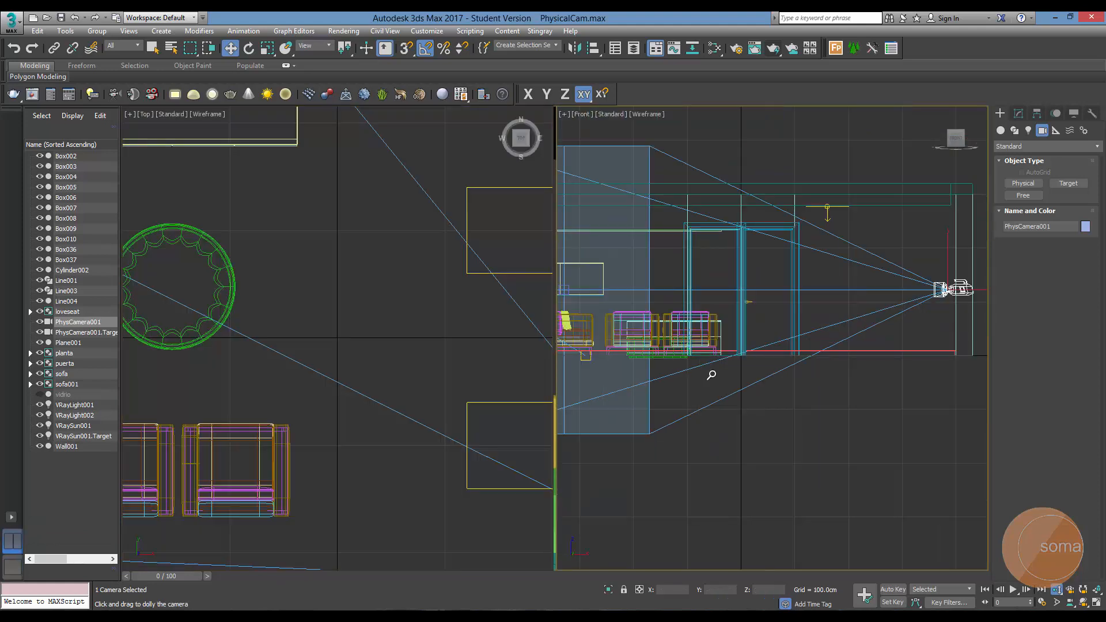
{"action": "key", "text": "c"}
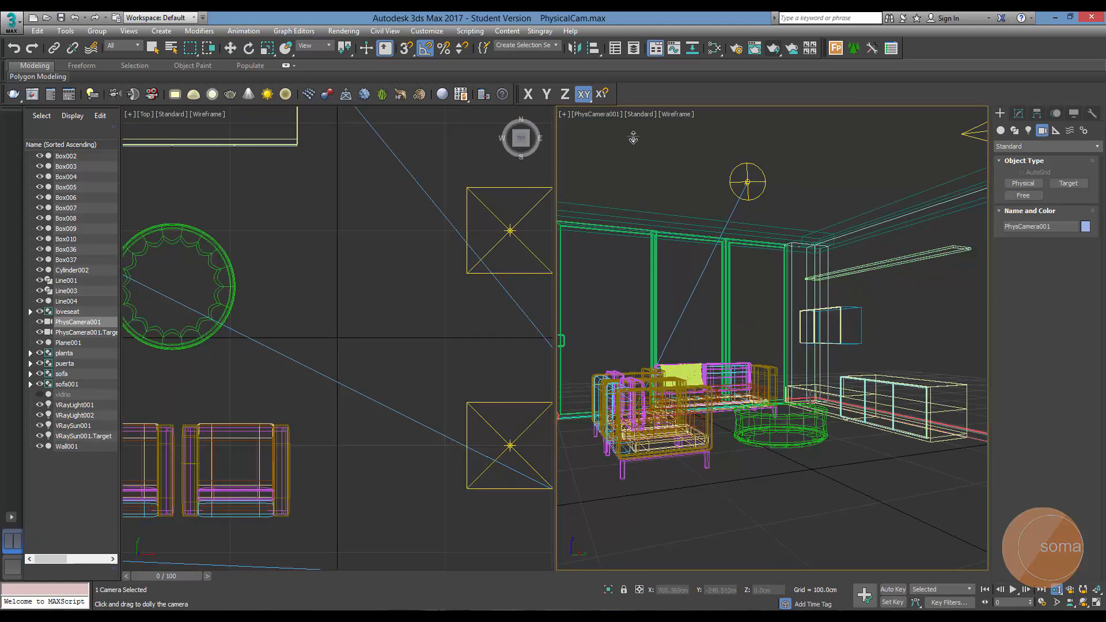
{"action": "left_click", "coordinate": [674, 113]}
{"action": "left_click", "coordinate": [720, 128]}
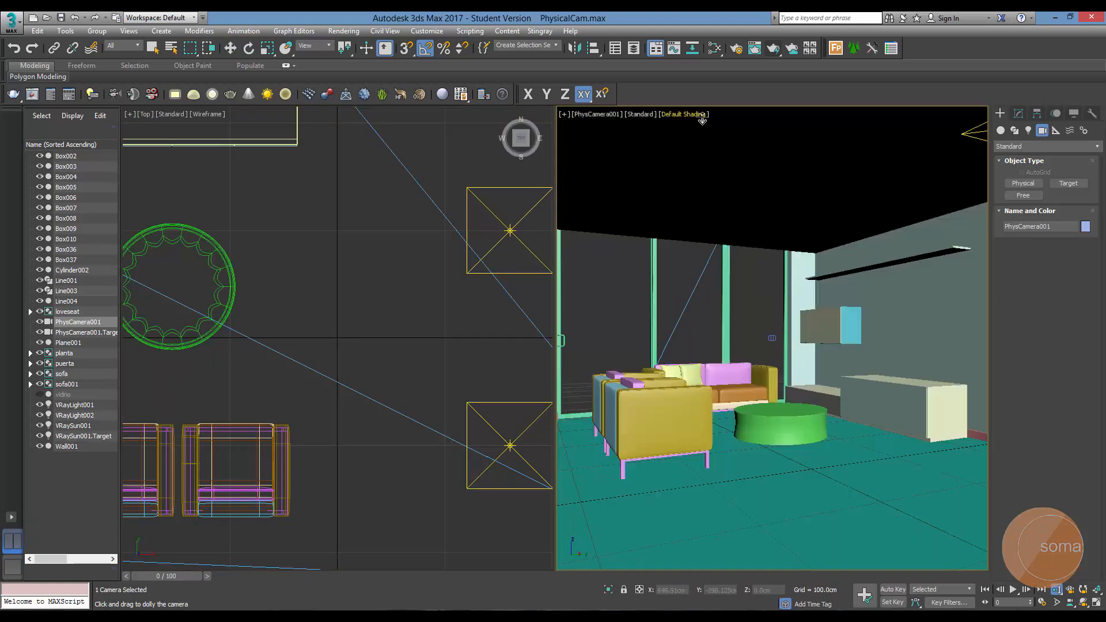
{"action": "left_click", "coordinate": [686, 114]}
{"action": "left_click", "coordinate": [727, 128]}
Dolly the physical camera slightly forward toward the sofas while the whole floor plan is framed in the top view.
{"action": "middle_click_drag", "start_coordinate": [345, 308], "coordinate": [355, 382]}
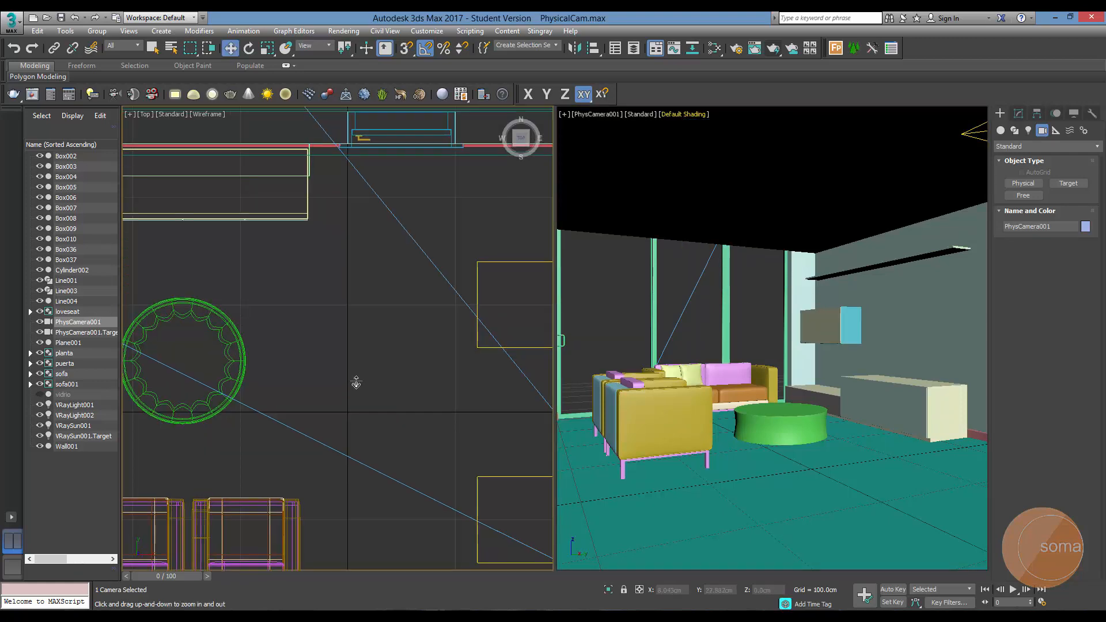
{"action": "scroll", "coordinate": [356, 383], "scroll_direction": "down", "scroll_amount": 3}
{"action": "right_click", "coordinate": [738, 403]}
{"action": "left_click", "coordinate": [1056, 589]}
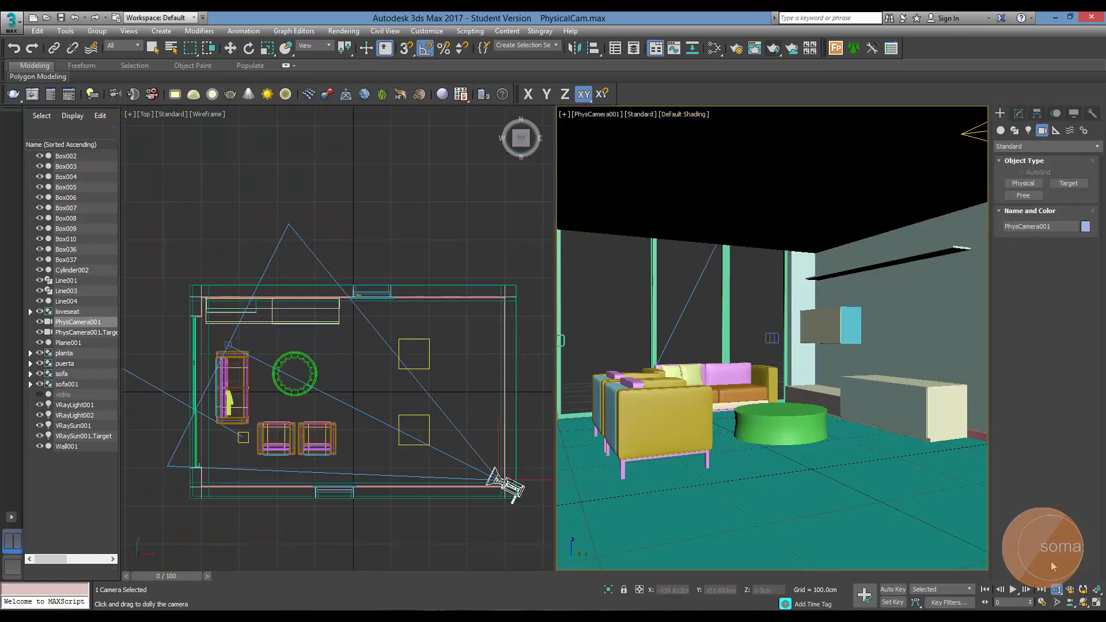
{"action": "left_click_drag", "start_coordinate": [815, 444], "coordinate": [812, 424]}
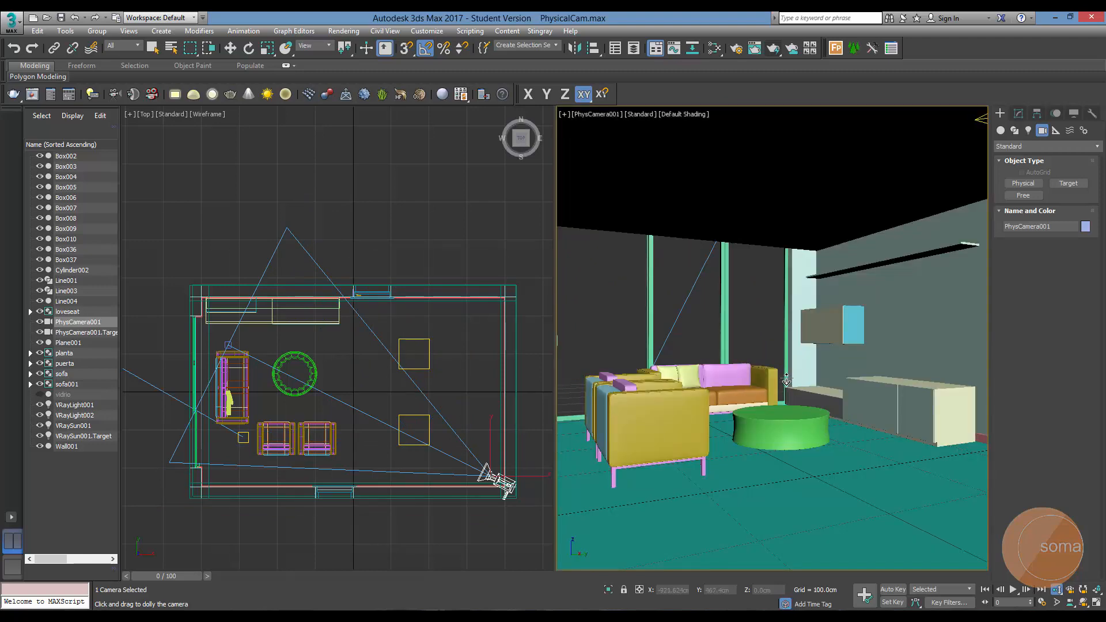
{"action": "middle_click_drag", "start_coordinate": [754, 346], "coordinate": [753, 344]}
Return to the single camera viewport, show the physical camera's parameters, and undo the trial truck of the camera.
{"action": "left_click", "coordinate": [12, 567]}
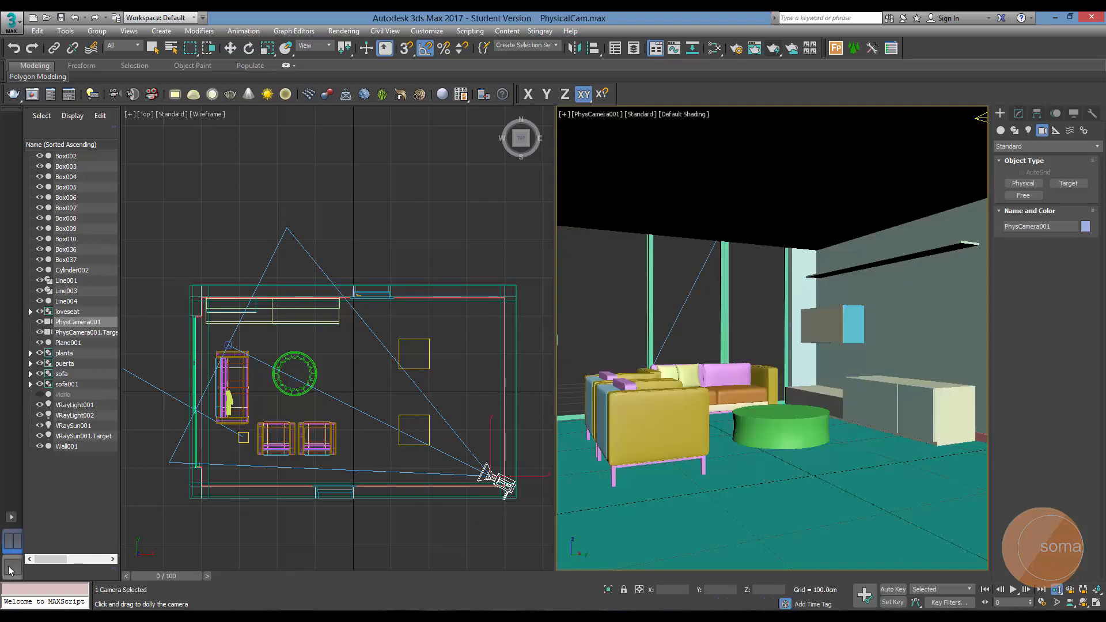
{"action": "left_click", "coordinate": [1021, 113]}
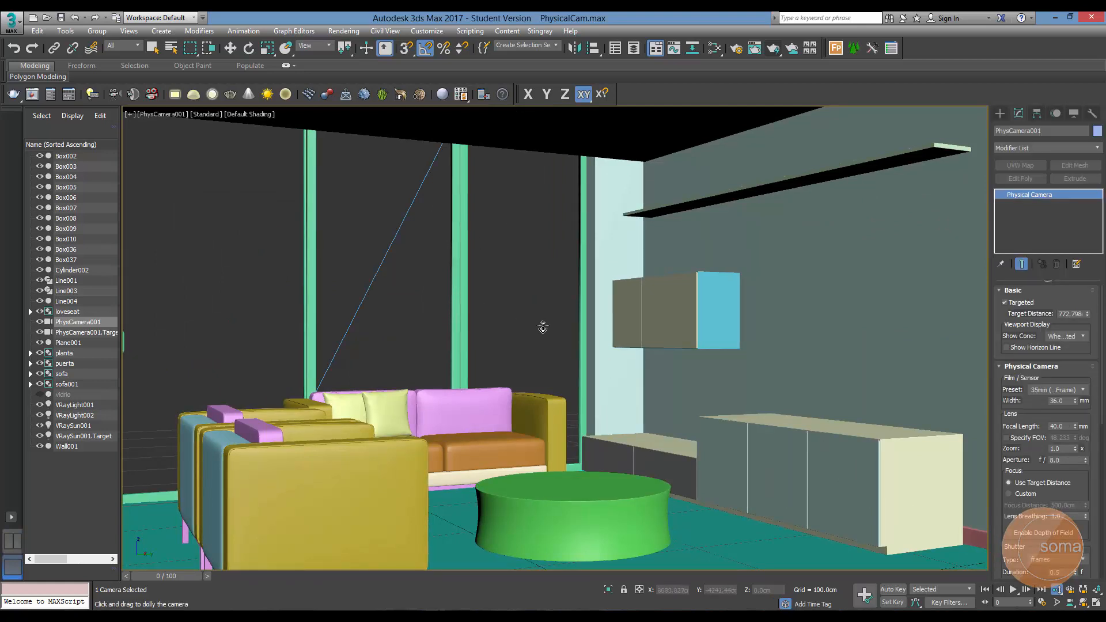
{"action": "middle_click_drag", "start_coordinate": [543, 328], "coordinate": [559, 331]}
{"action": "key", "text": "ctrl+z"}
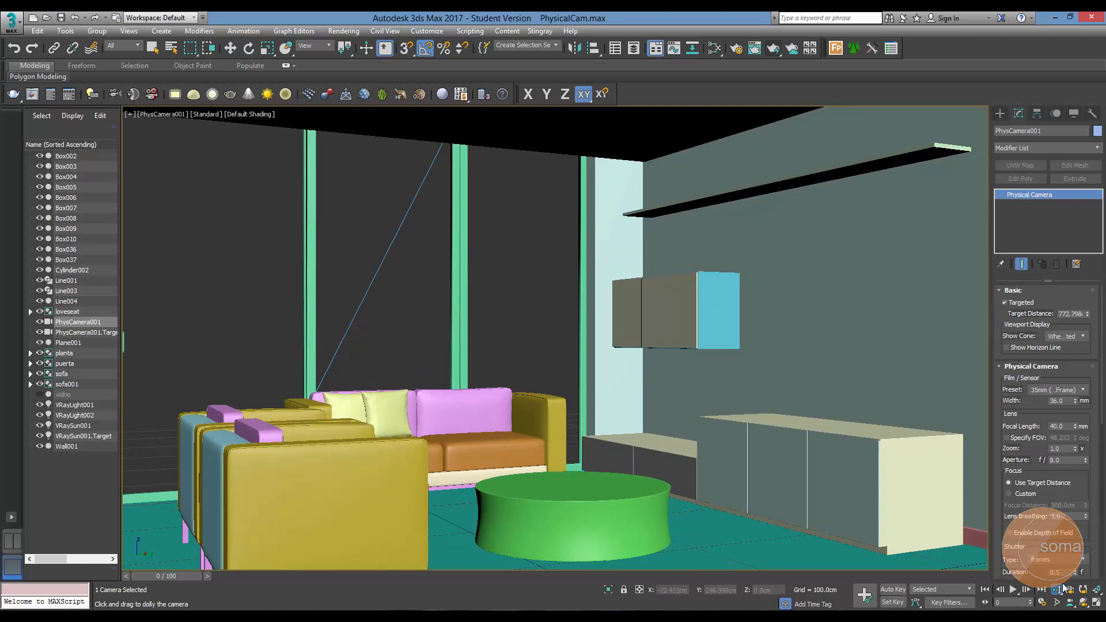
Move the physical camera's target along Y to about 91.7 cm in the top view, and return to the single camera viewport.
{"action": "left_click", "coordinate": [106, 334]}
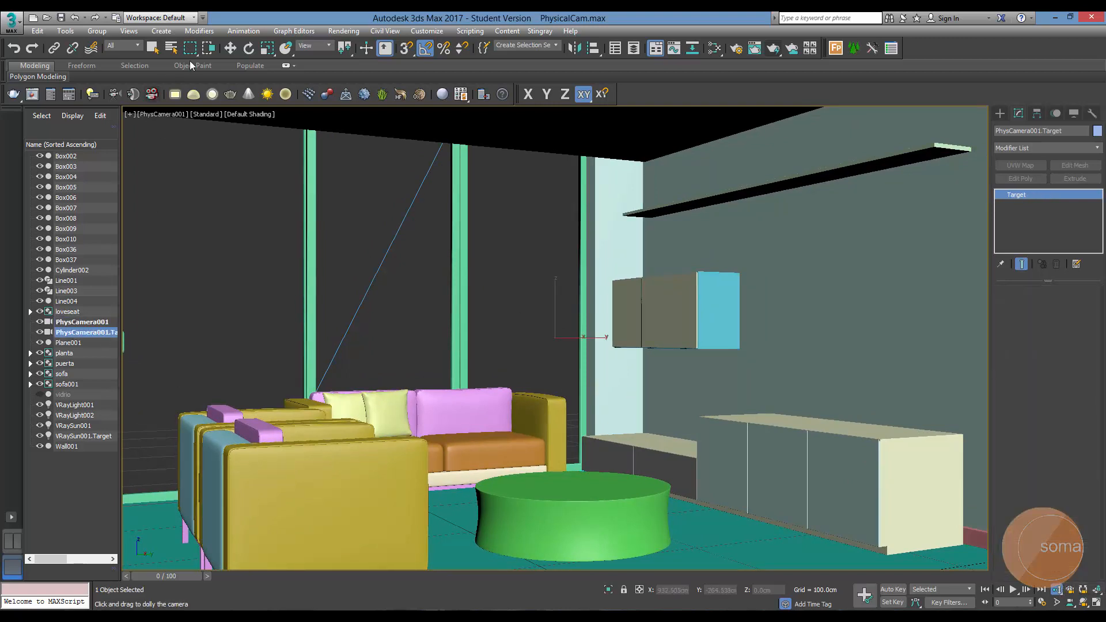
{"action": "left_click", "coordinate": [231, 48]}
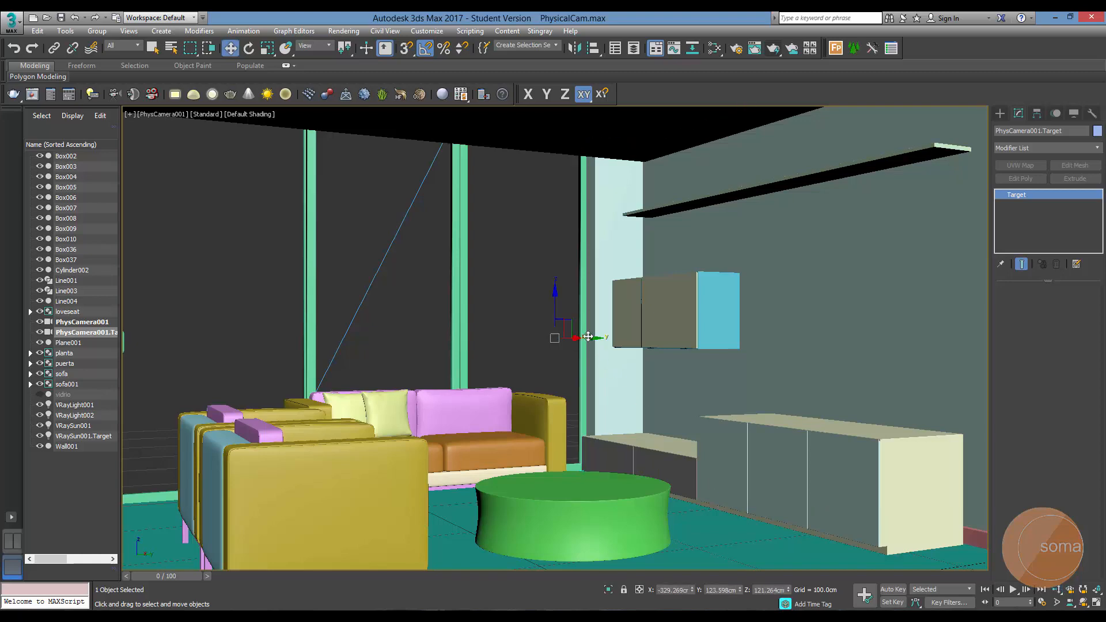
{"action": "left_click_drag", "start_coordinate": [590, 338], "coordinate": [483, 322]}
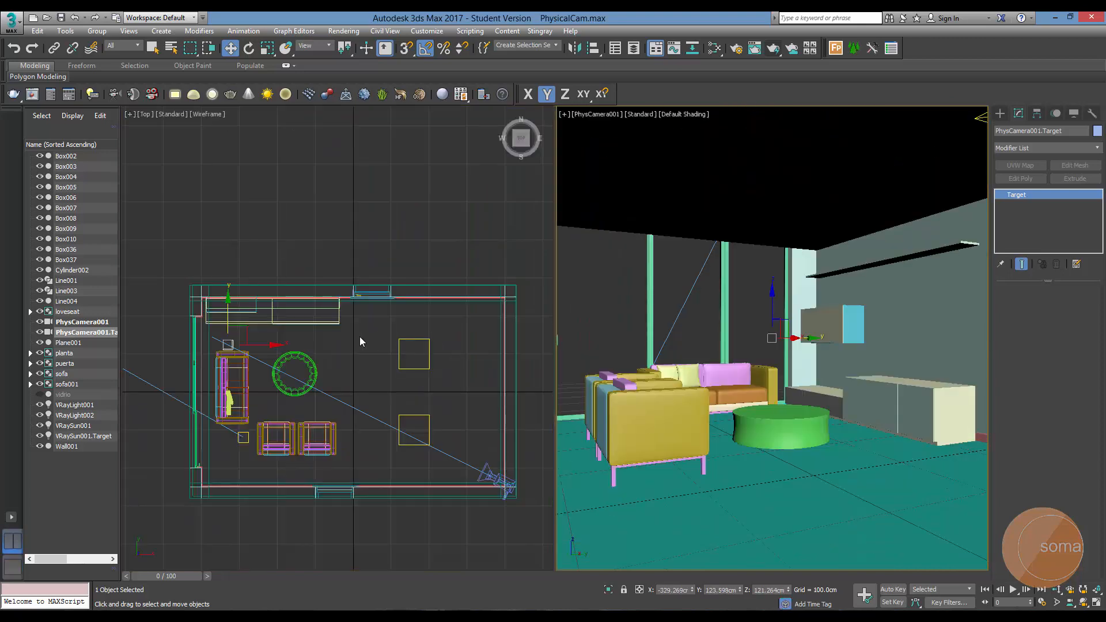
{"action": "middle_click_drag", "start_coordinate": [359, 334], "coordinate": [366, 316]}
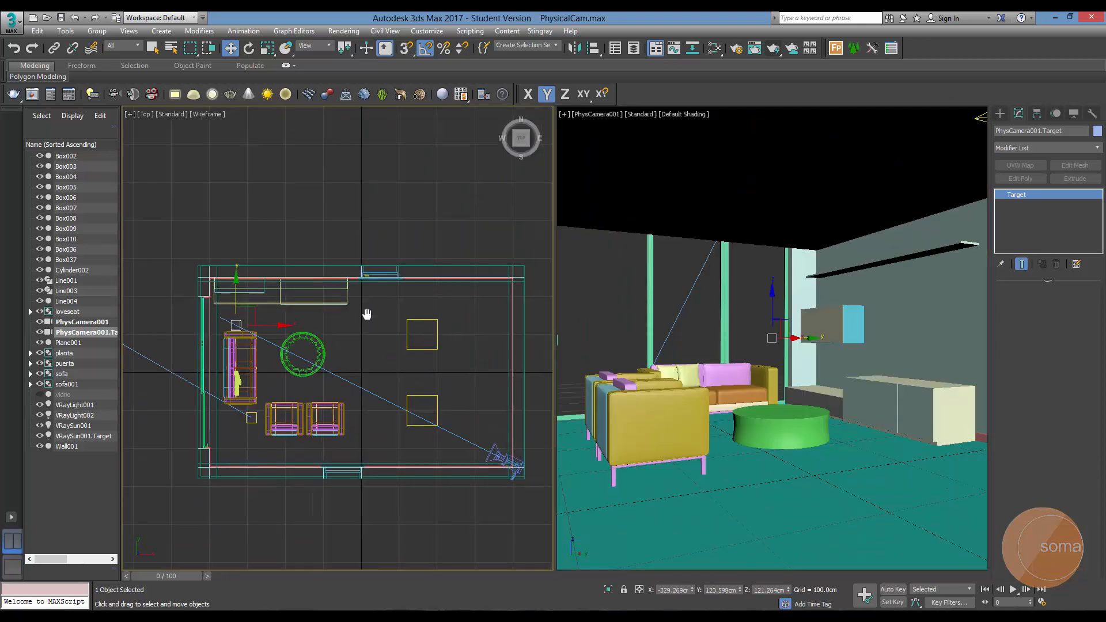
{"action": "mouse_move", "coordinate": [235, 292]}
{"action": "left_mouse_down"}
{"action": "mouse_move", "coordinate": [236, 361]}
{"action": "mouse_move", "coordinate": [240, 287]}
{"action": "left_mouse_up"}
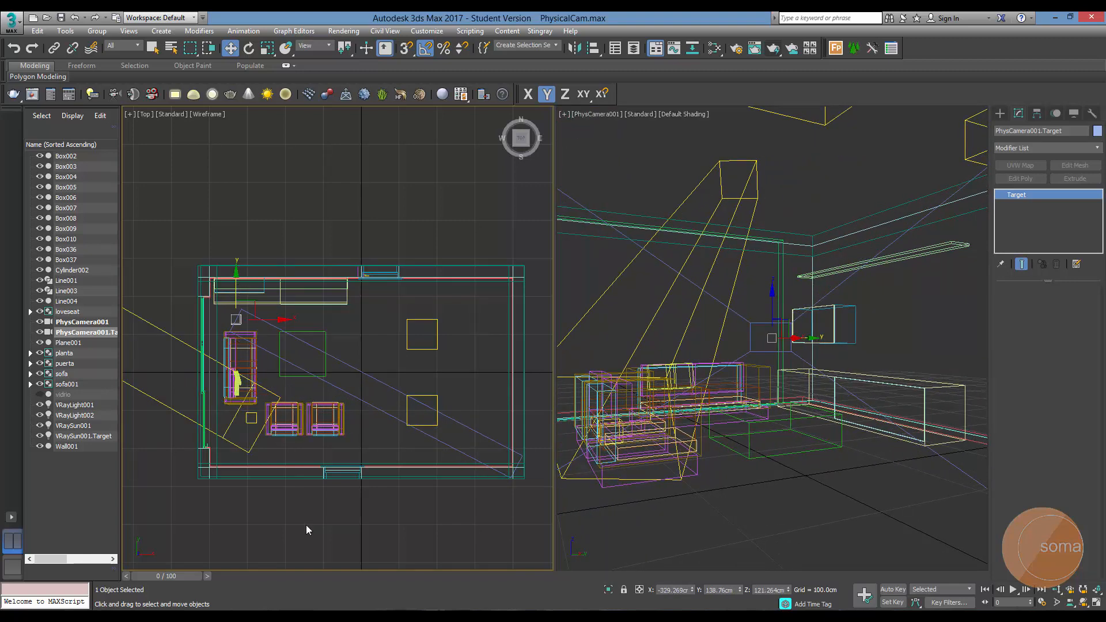
{"action": "left_click_drag", "start_coordinate": [234, 293], "coordinate": [234, 308]}
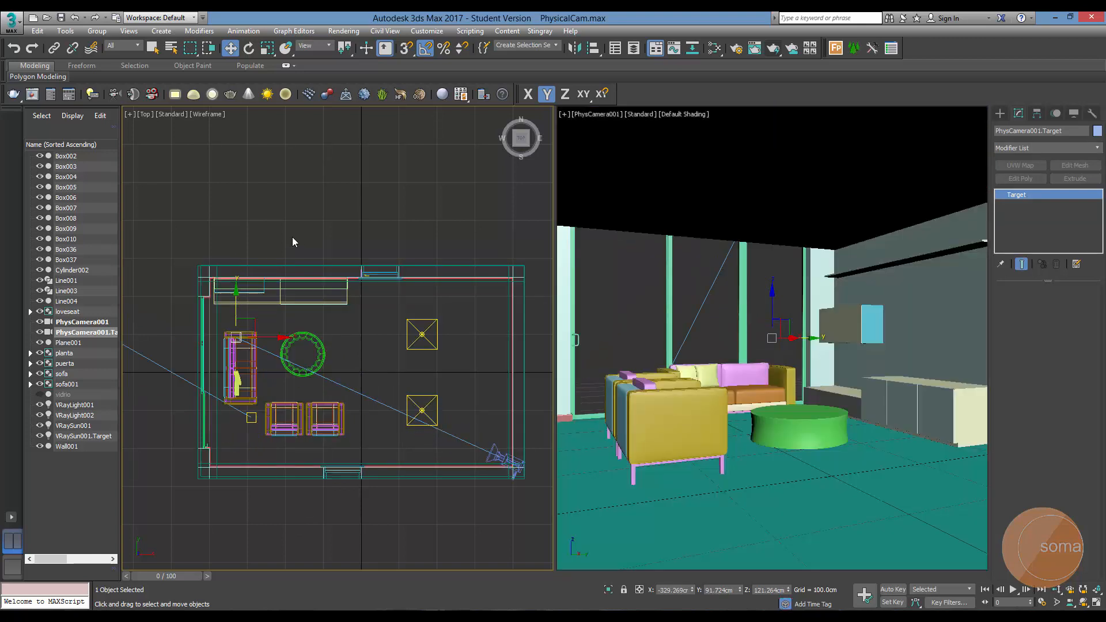
{"action": "right_click", "coordinate": [734, 353]}
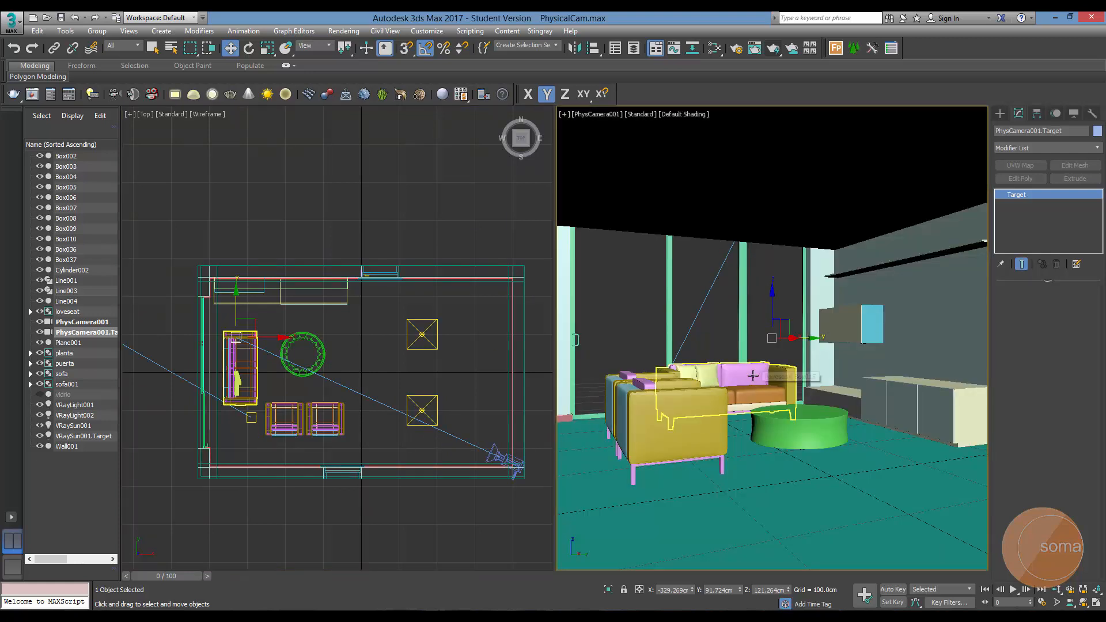
{"action": "left_click", "coordinate": [17, 566]}
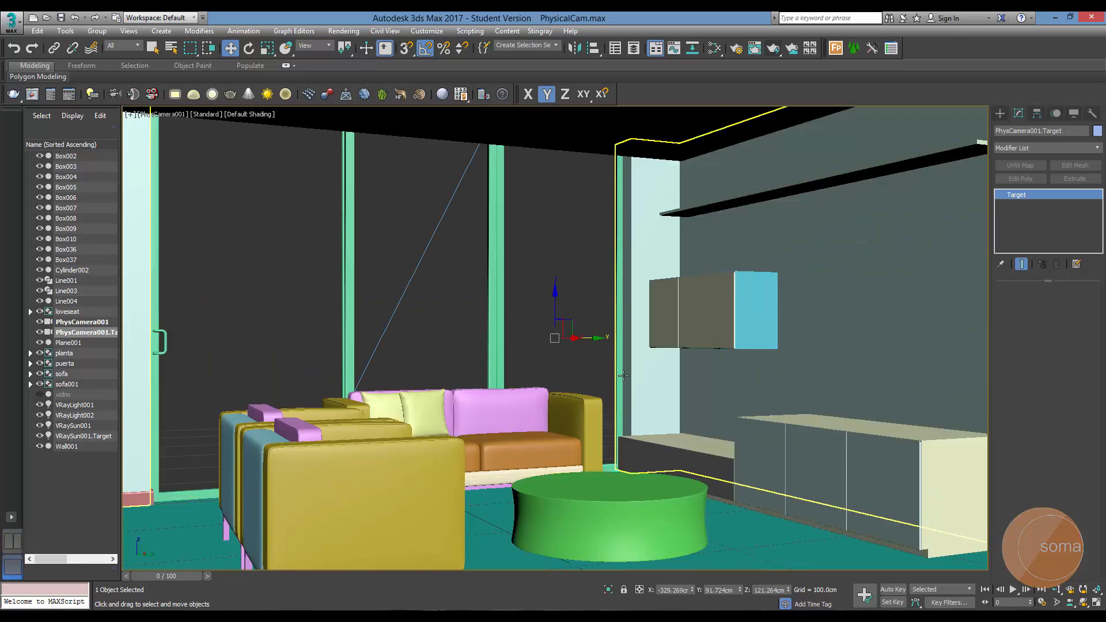
Try orbiting the physical camera around its target in the camera view.
{"action": "left_click", "coordinate": [1082, 604]}
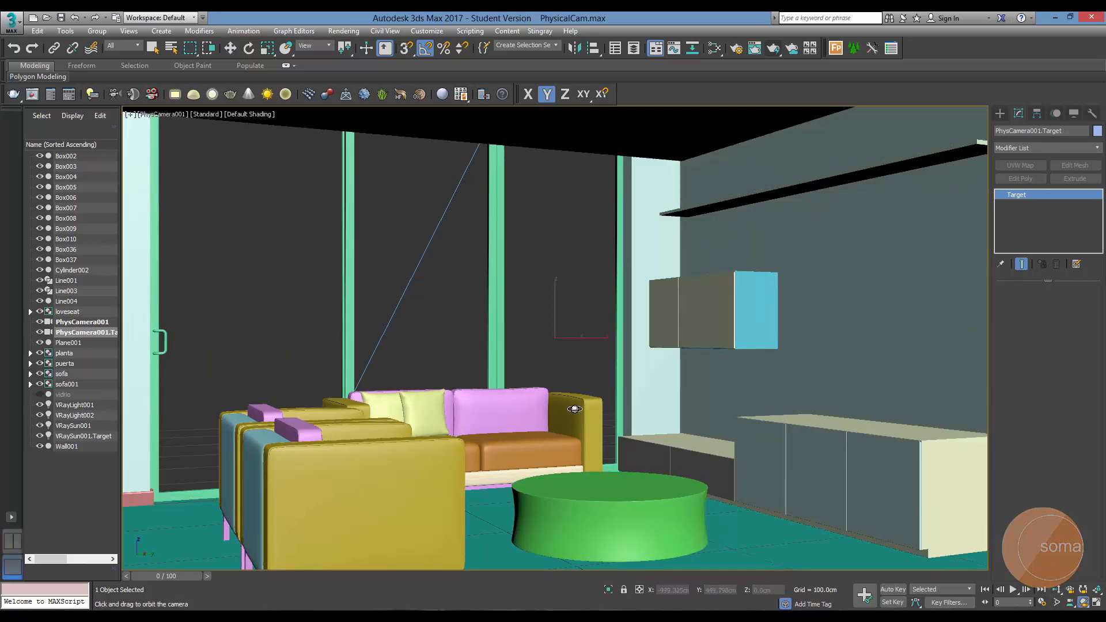
{"action": "left_click_drag", "start_coordinate": [571, 407], "coordinate": [628, 413]}
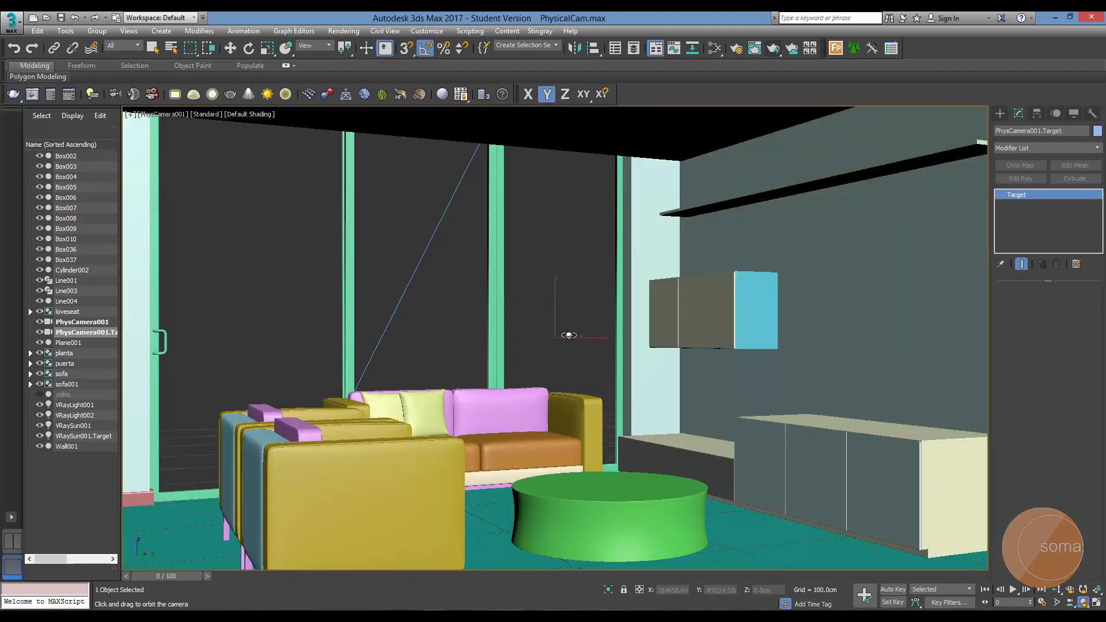
{"action": "key", "text": "w"}
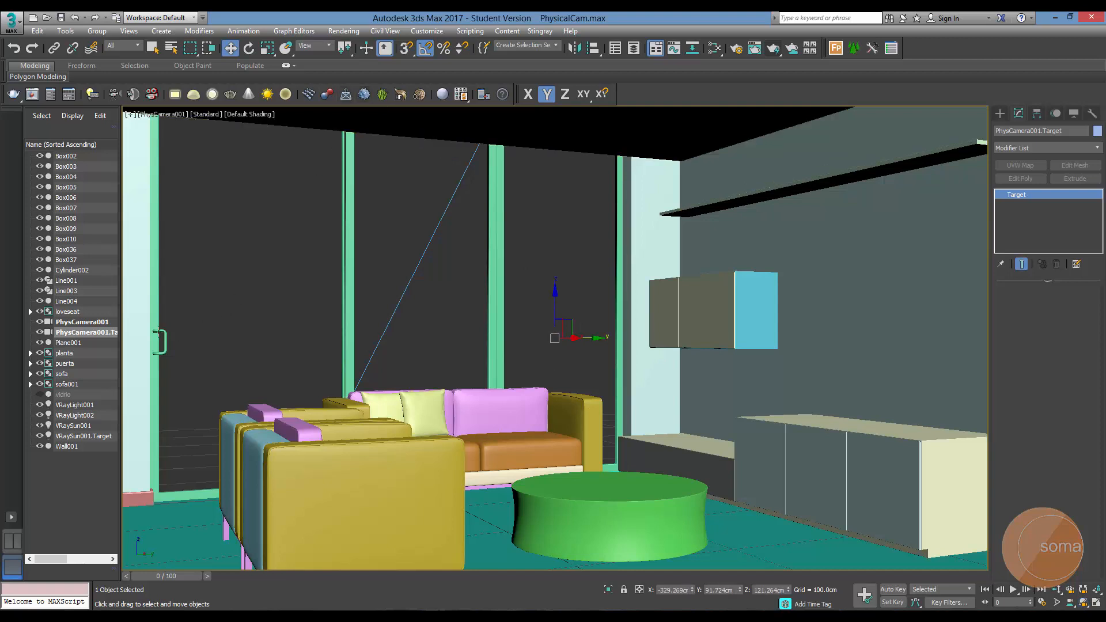
Select PhysCamera001 and show the safe frames in its viewport.
{"action": "left_click", "coordinate": [96, 323]}
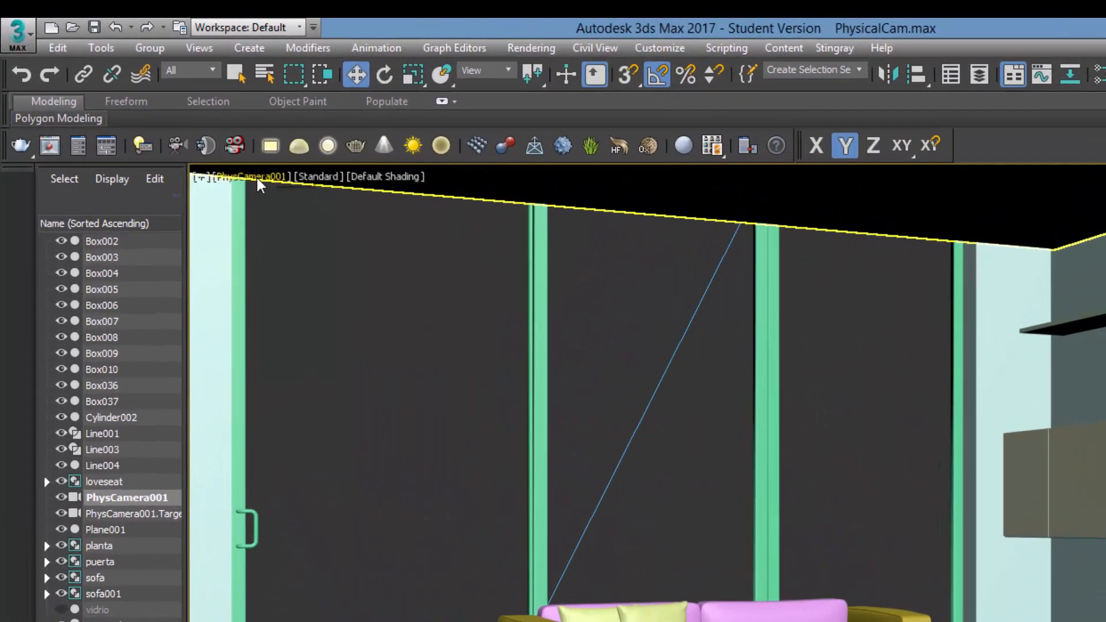
{"action": "left_click", "coordinate": [257, 178]}
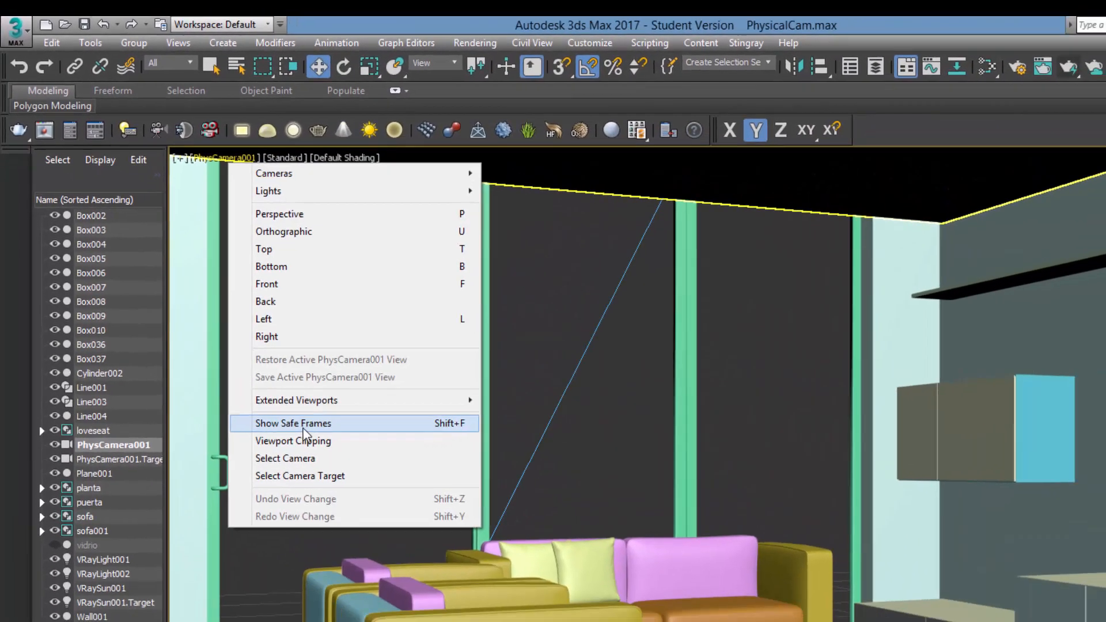
{"action": "left_click", "coordinate": [304, 429]}
{"action": "left_click", "coordinate": [227, 160]}
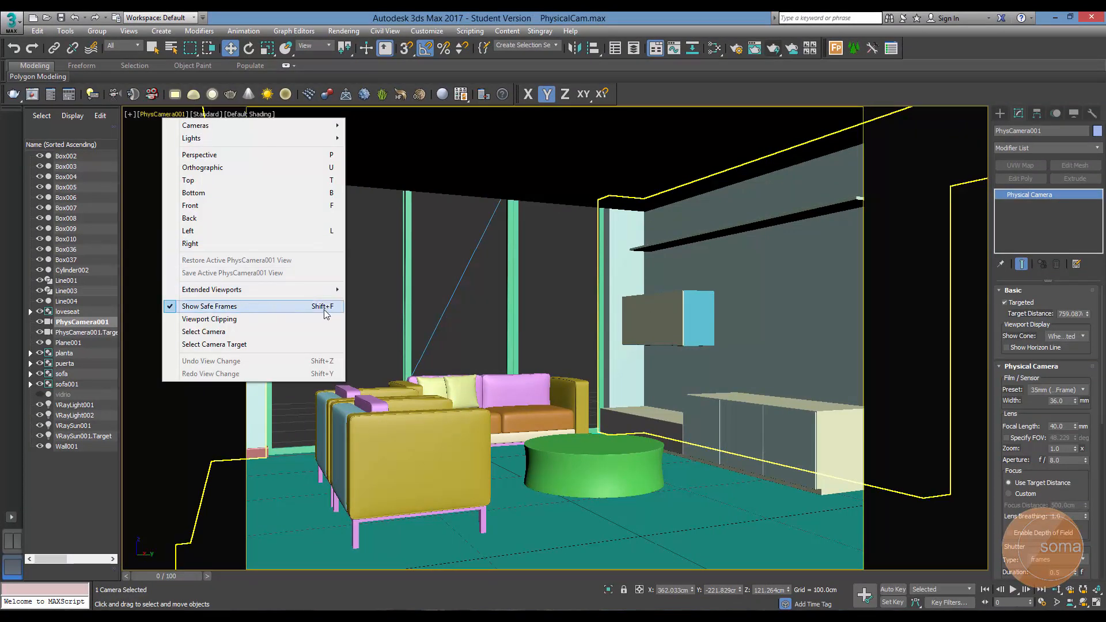
{"action": "left_click", "coordinate": [555, 287]}
Toggle the camera view's safe frames off and on, leaving them hidden.
{"action": "key", "text": "shift+f"}
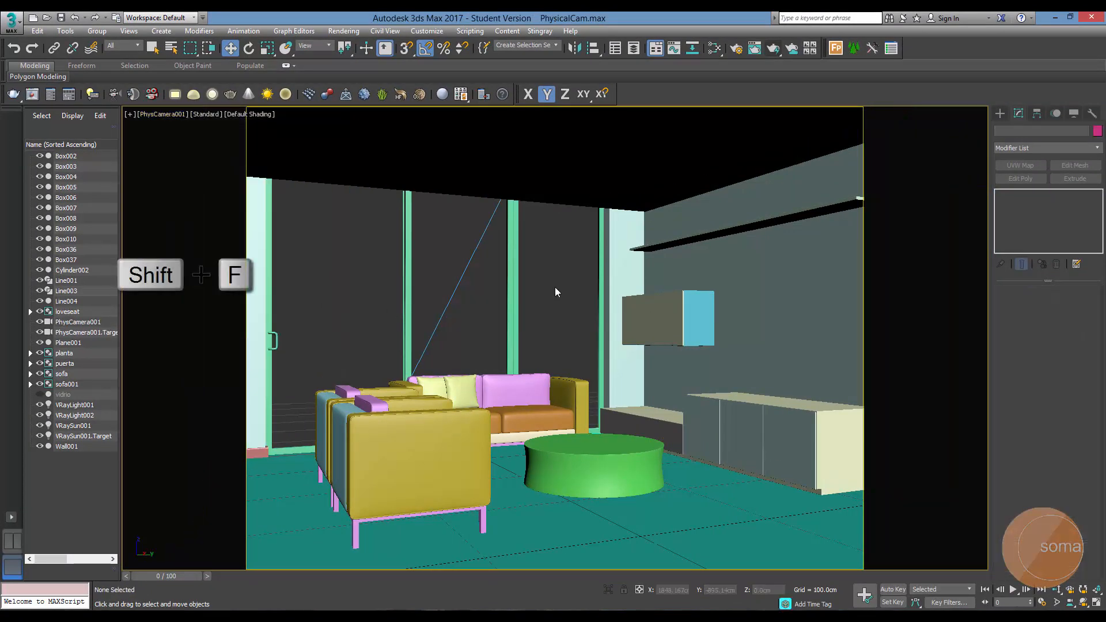
{"action": "key", "text": "shift+f"}
{"action": "key", "text": "shift+f"}
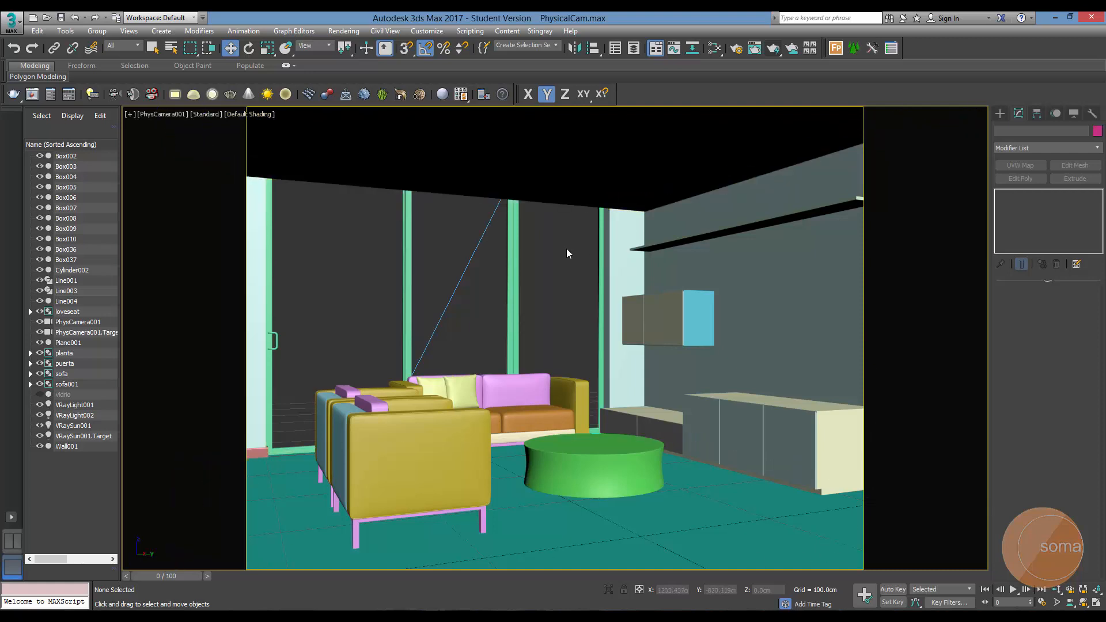
{"action": "key", "text": "shift+f"}
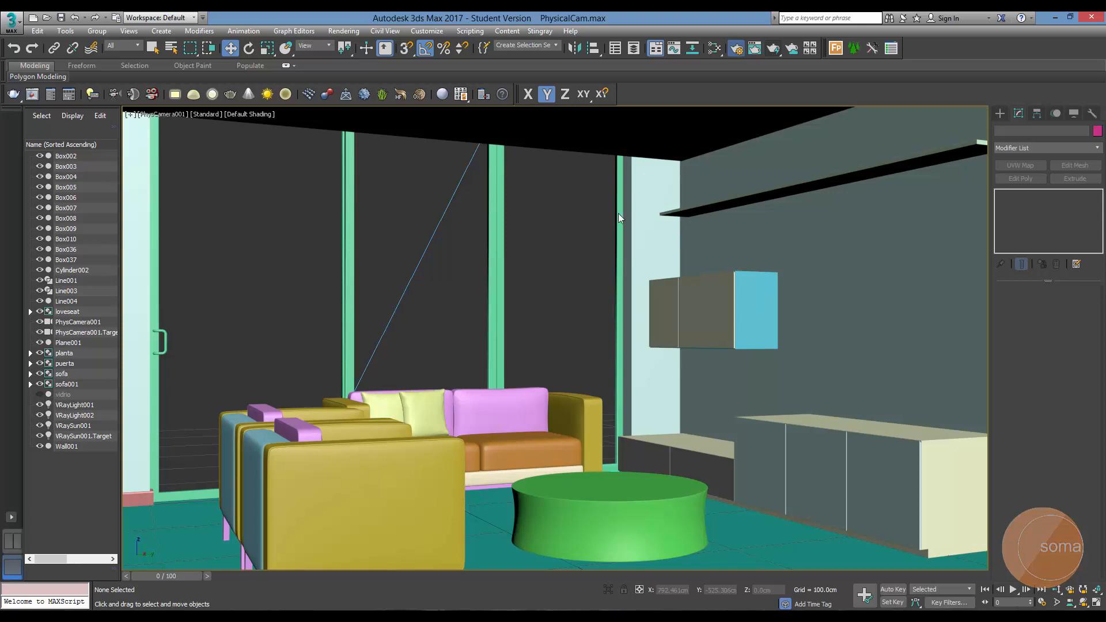
Open the Render Setup, check the output size in the common parameters, and close it.
{"action": "key", "text": "F10"}
{"action": "left_click_drag", "start_coordinate": [434, 161], "coordinate": [892, 125]}
{"action": "left_click", "coordinate": [790, 218]}
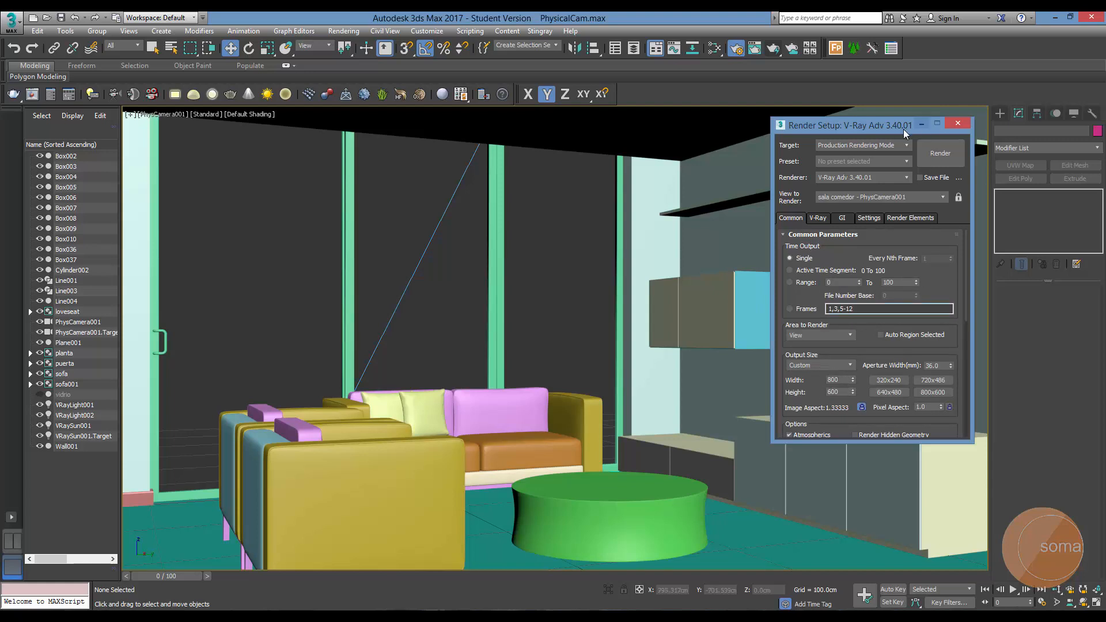
{"action": "key", "text": "F10"}
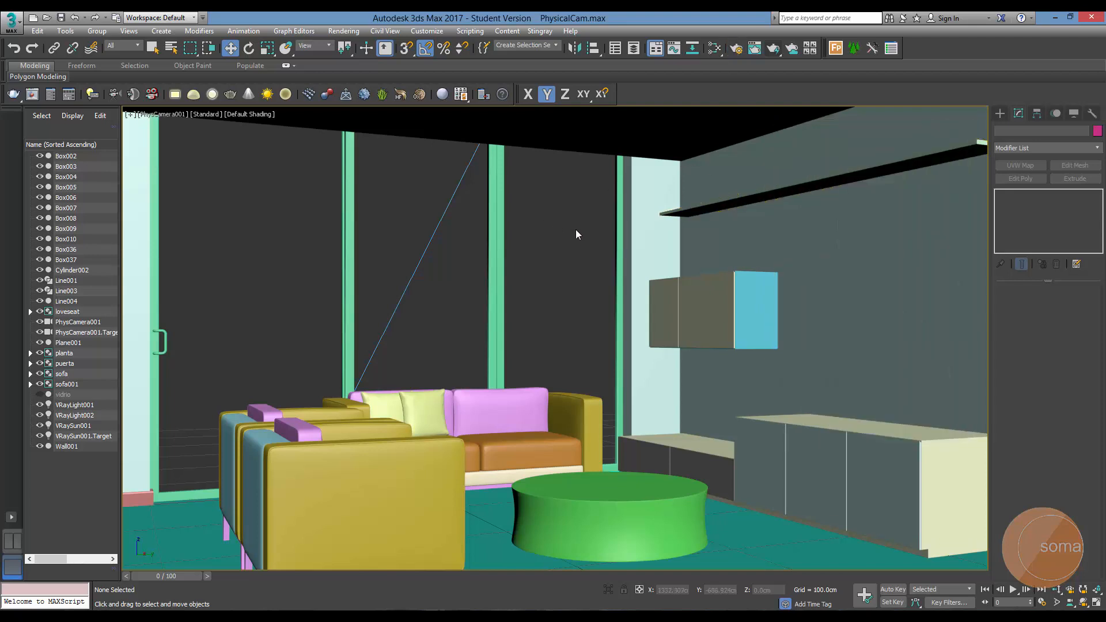
Show and hide the safe frames in the single camera viewport to compare the framing.
{"action": "key", "text": "shift+f"}
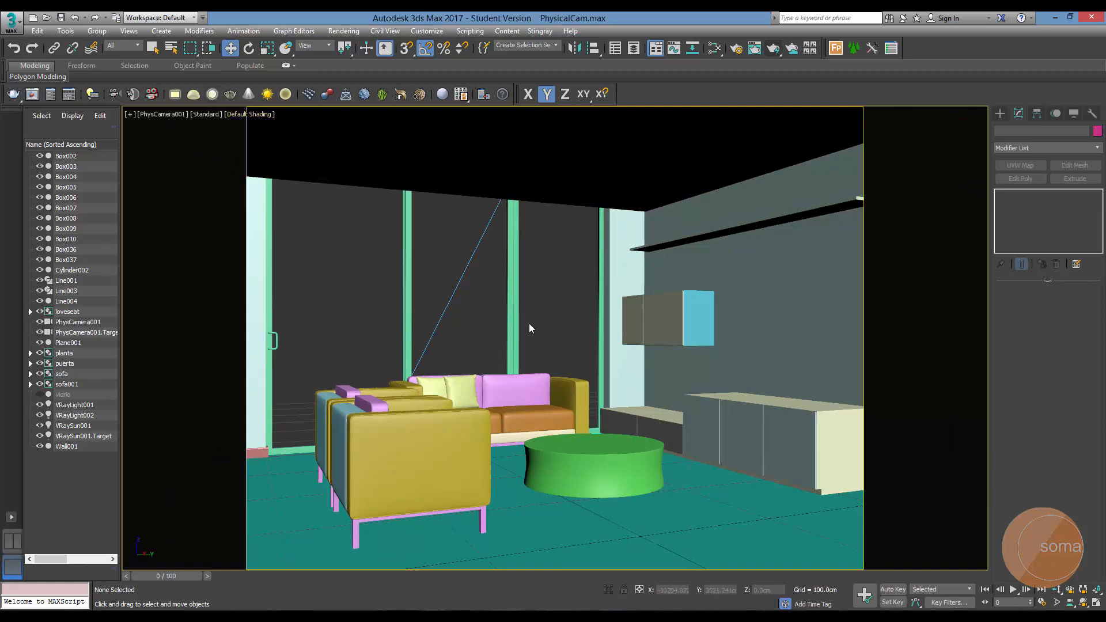
{"action": "key", "text": "shift+f"}
{"action": "key", "text": "shift+f"}
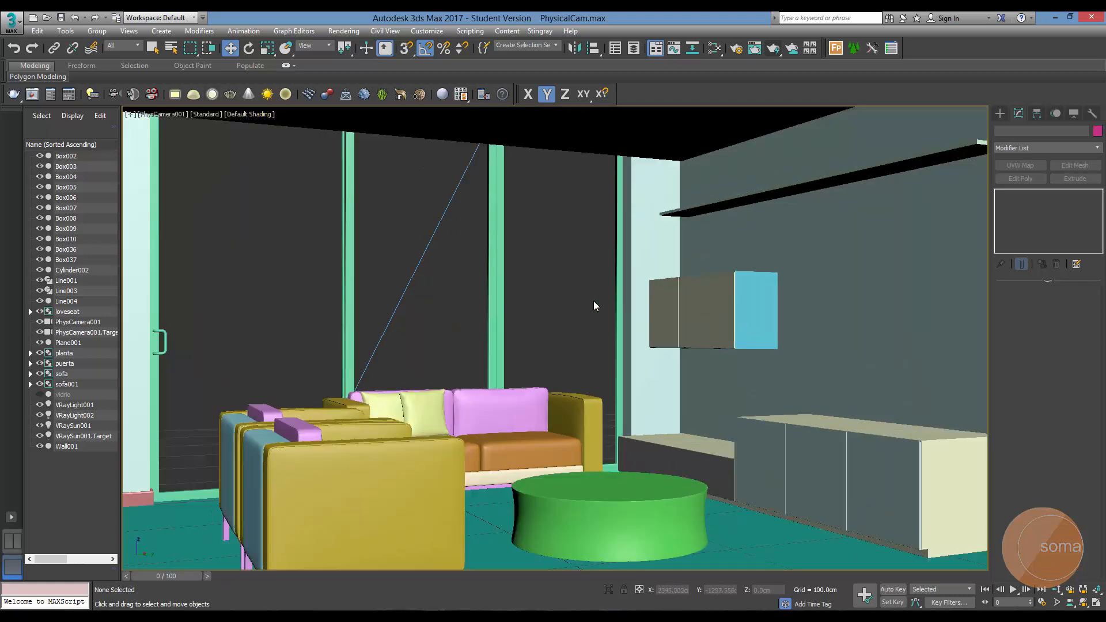
Check the safe frames in the two-viewport layout, and return to the single camera viewport with safe frames shown.
{"action": "left_click", "coordinate": [13, 540]}
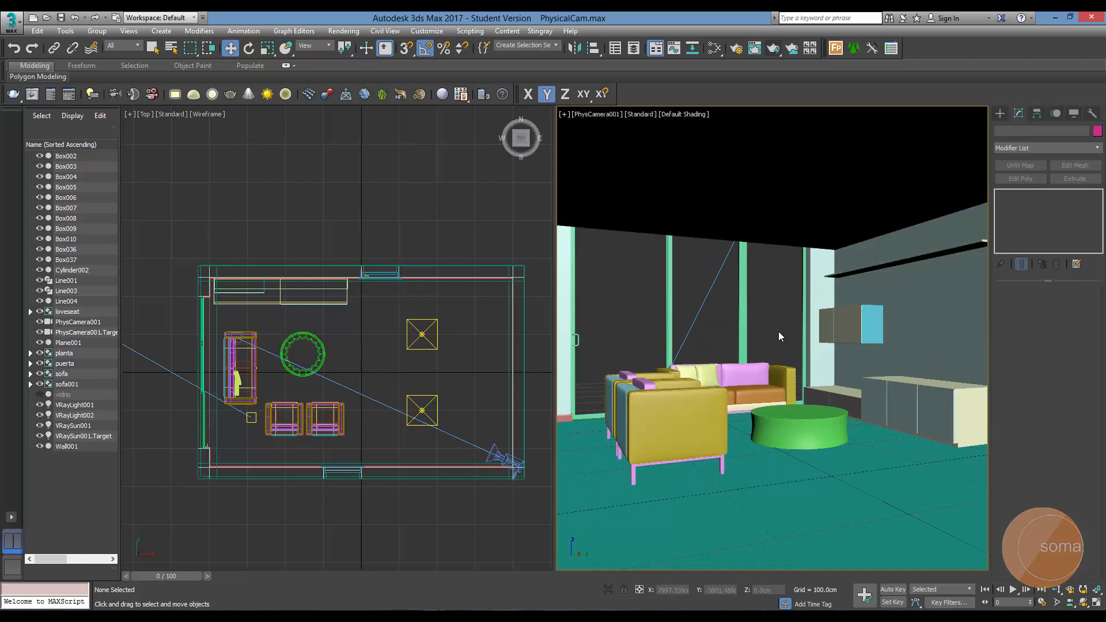
{"action": "key", "text": "shift+f"}
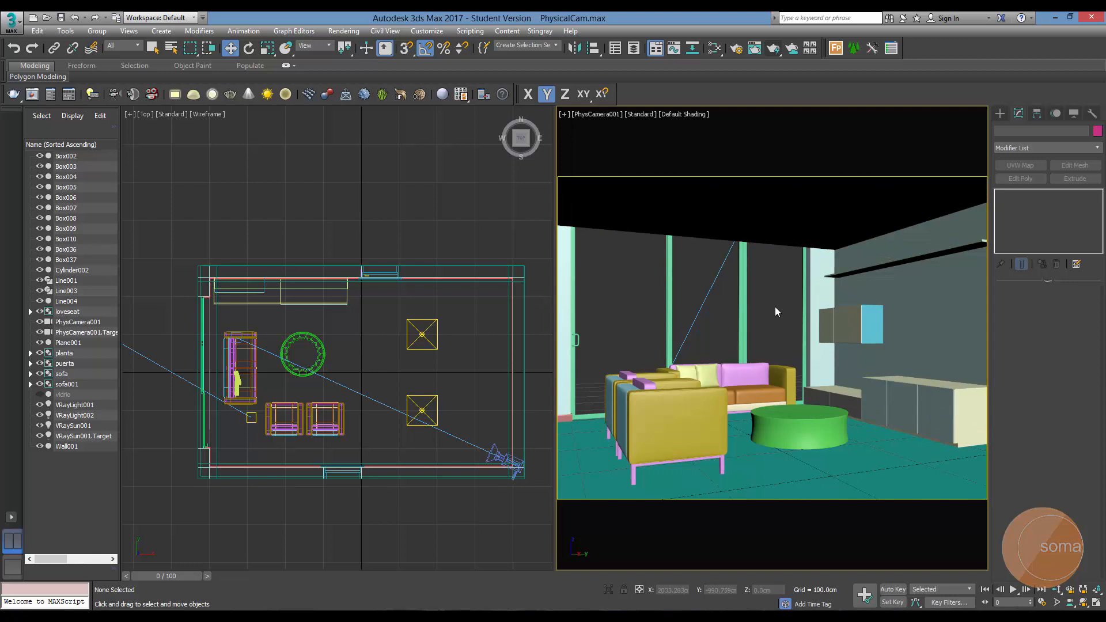
{"action": "key", "text": "shift+f"}
{"action": "key", "text": "alt+w"}
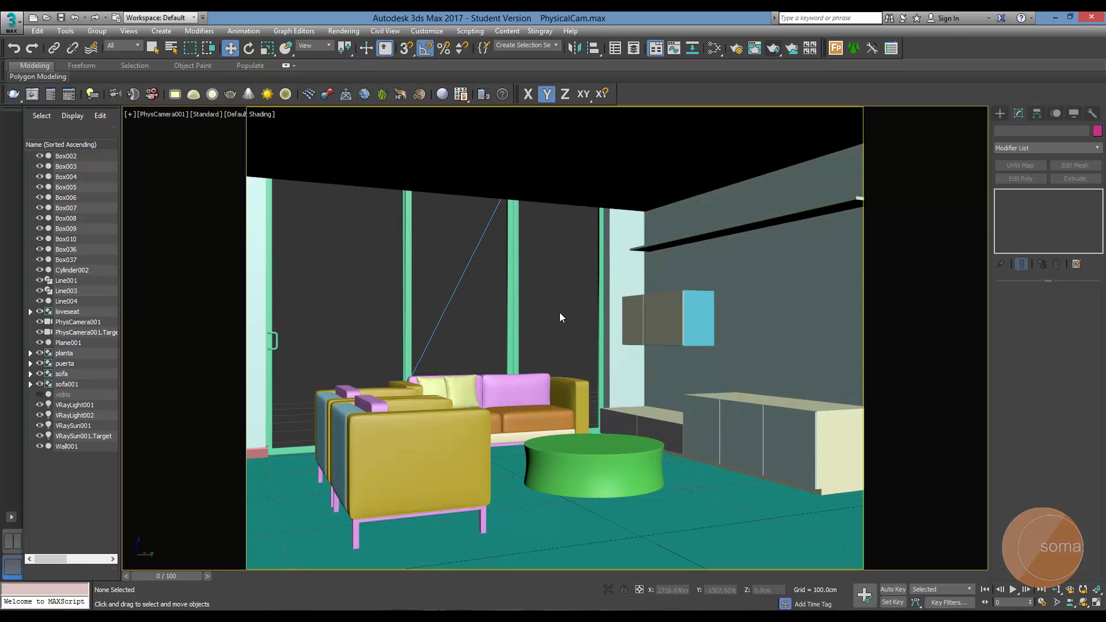
Select PhysCamera001, collapse its Basic parameters, and review the film/sensor presets, keeping 35mm (Full Frame).
{"action": "left_click", "coordinate": [96, 322]}
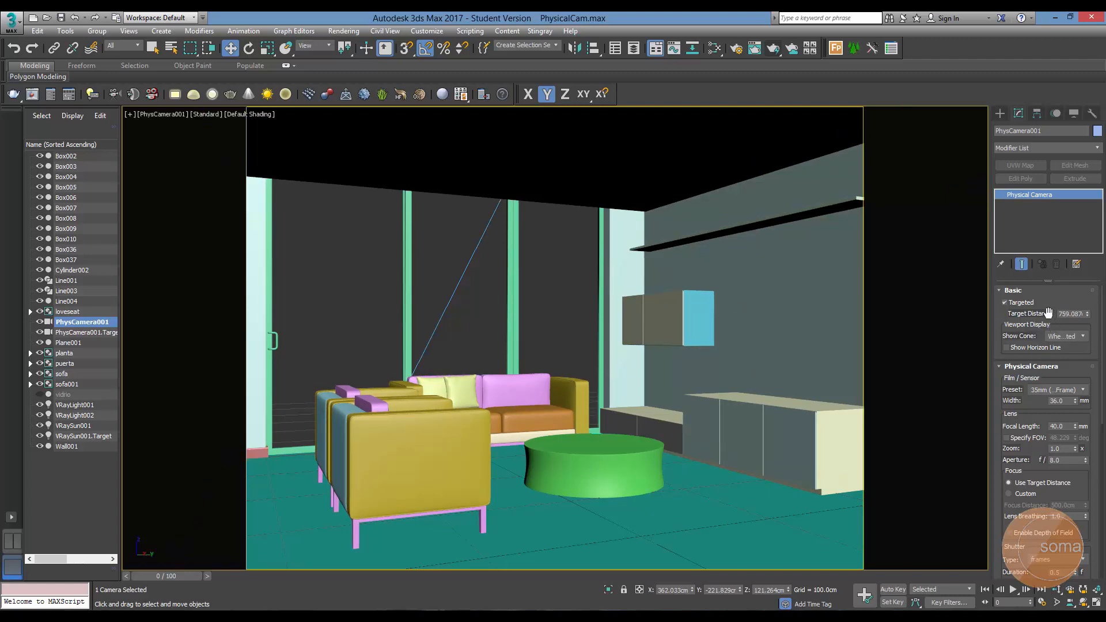
{"action": "left_click", "coordinate": [1032, 291]}
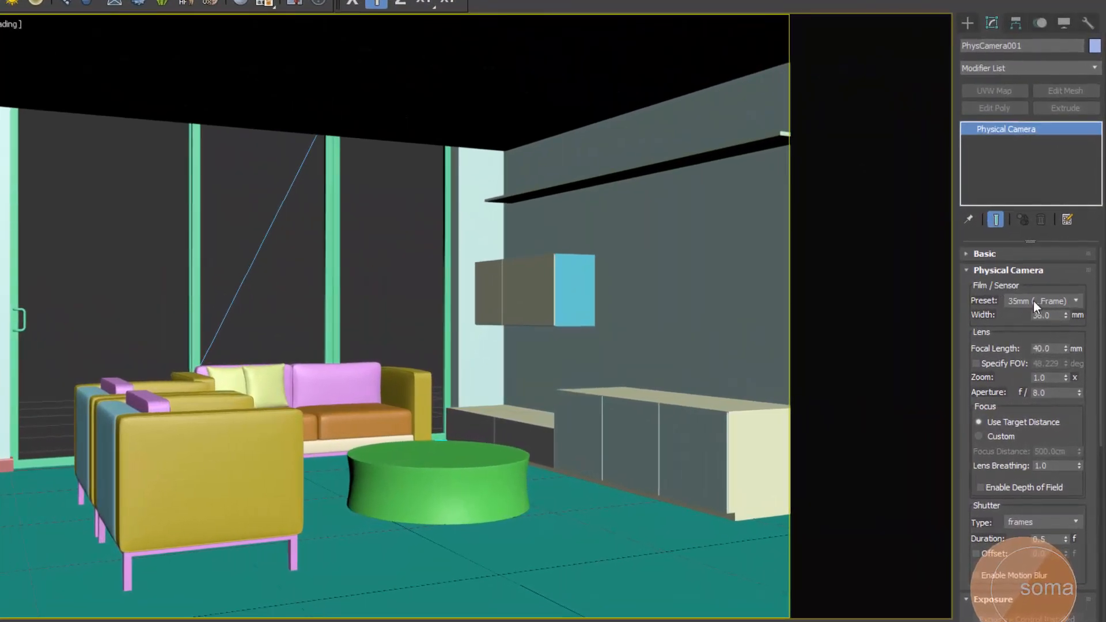
{"action": "left_click", "coordinate": [1076, 300]}
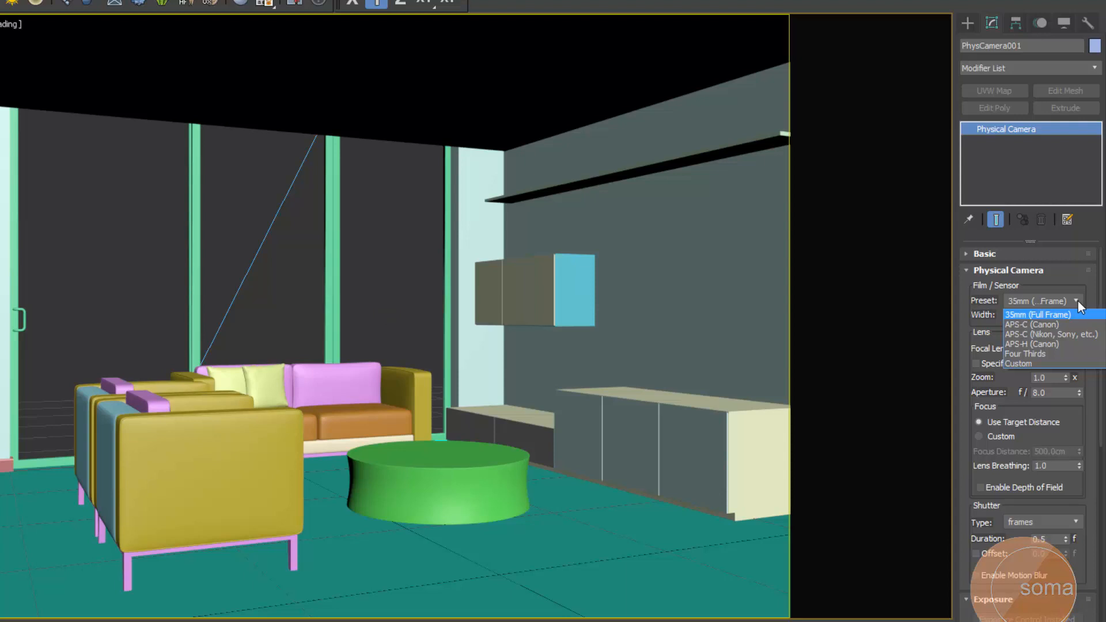
{"action": "left_click", "coordinate": [1077, 301]}
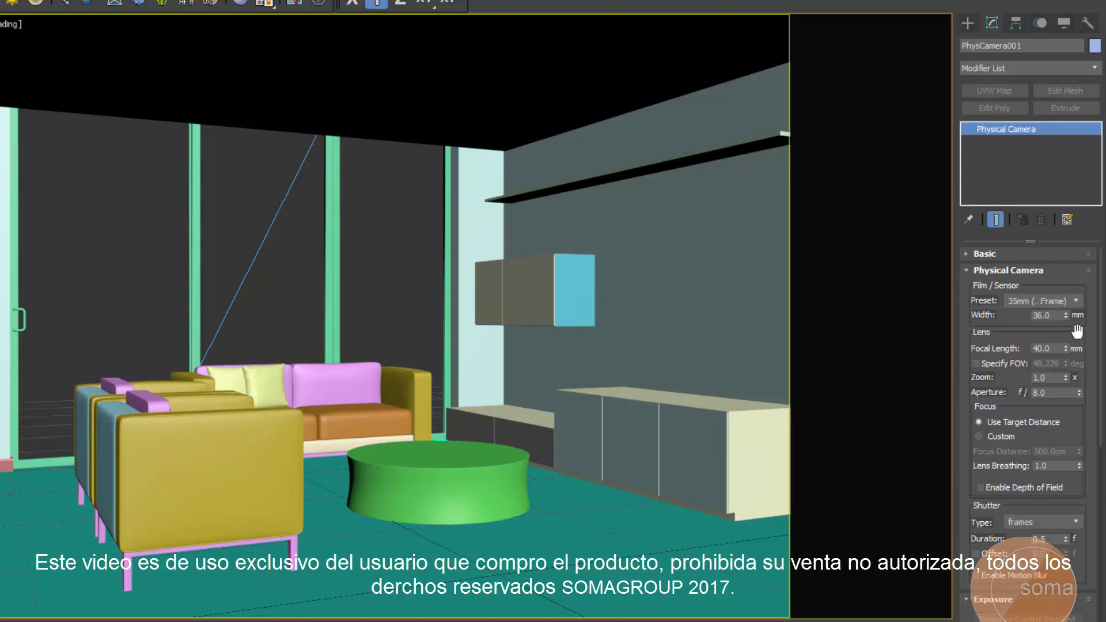
{"action": "left_click", "coordinate": [1072, 300]}
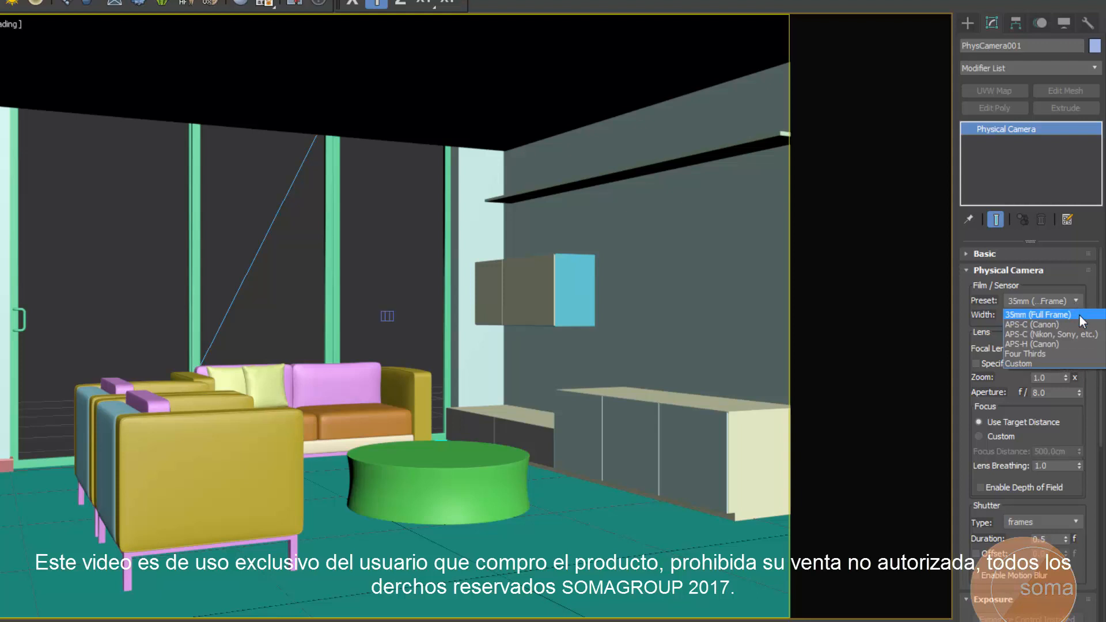
{"action": "left_click", "coordinate": [1093, 382]}
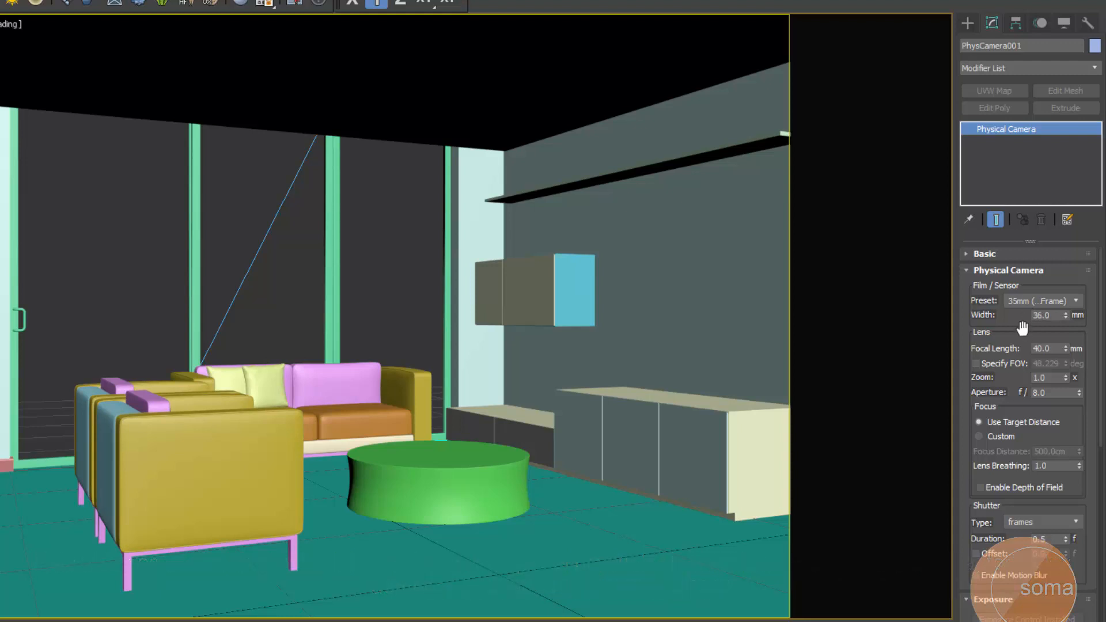
Examine the physical camera's lens, focus, shutter and exposure parameters.
{"action": "scroll", "coordinate": [1021, 357], "scroll_direction": "down", "scroll_amount": 5}
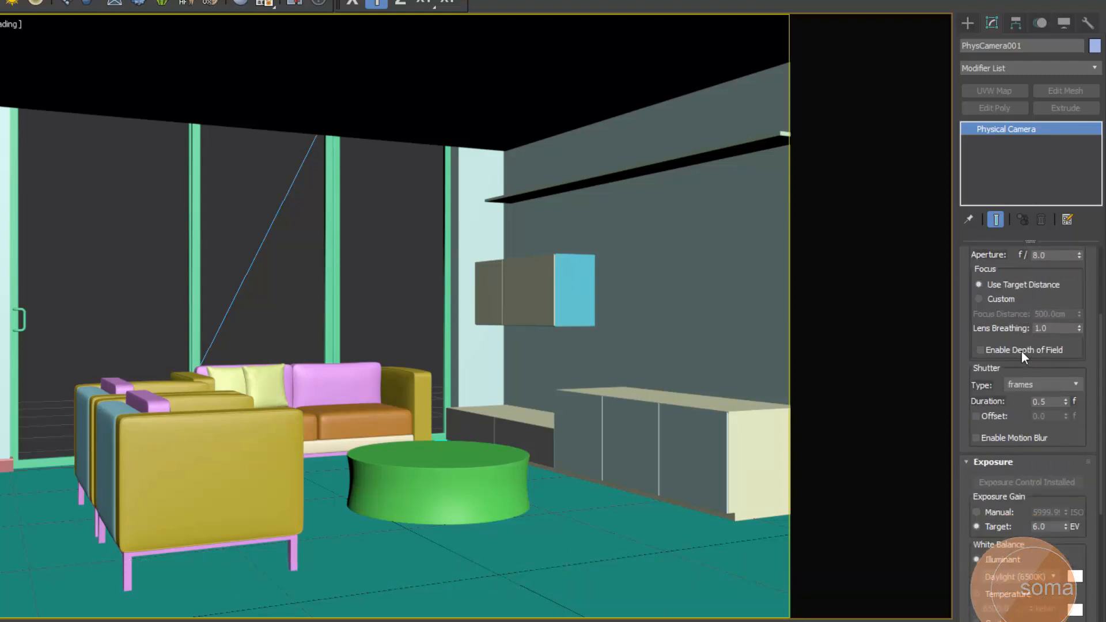
{"action": "scroll", "coordinate": [1021, 377], "scroll_direction": "up", "scroll_amount": 5}
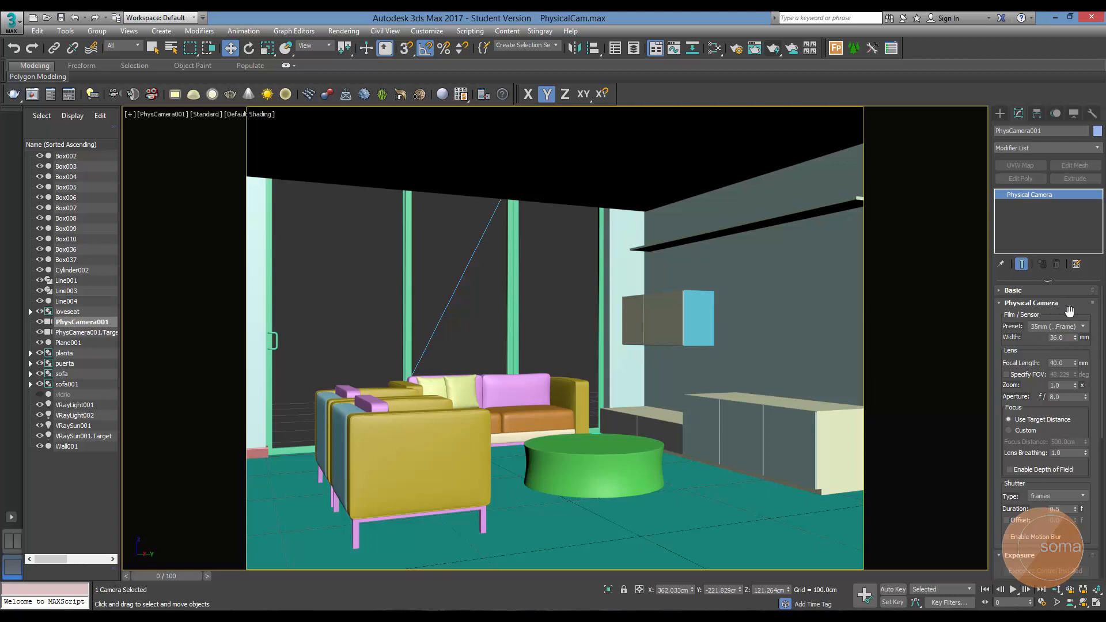
{"action": "scroll", "coordinate": [1046, 353], "scroll_direction": "down", "scroll_amount": 8}
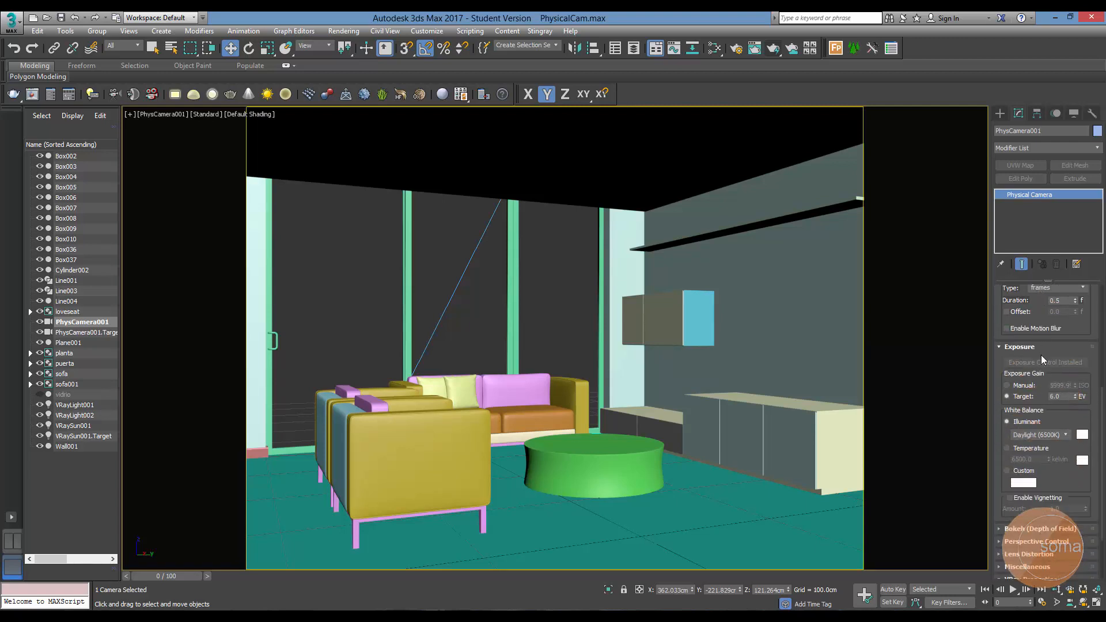
{"action": "scroll", "coordinate": [1038, 354], "scroll_direction": "up", "scroll_amount": 8}
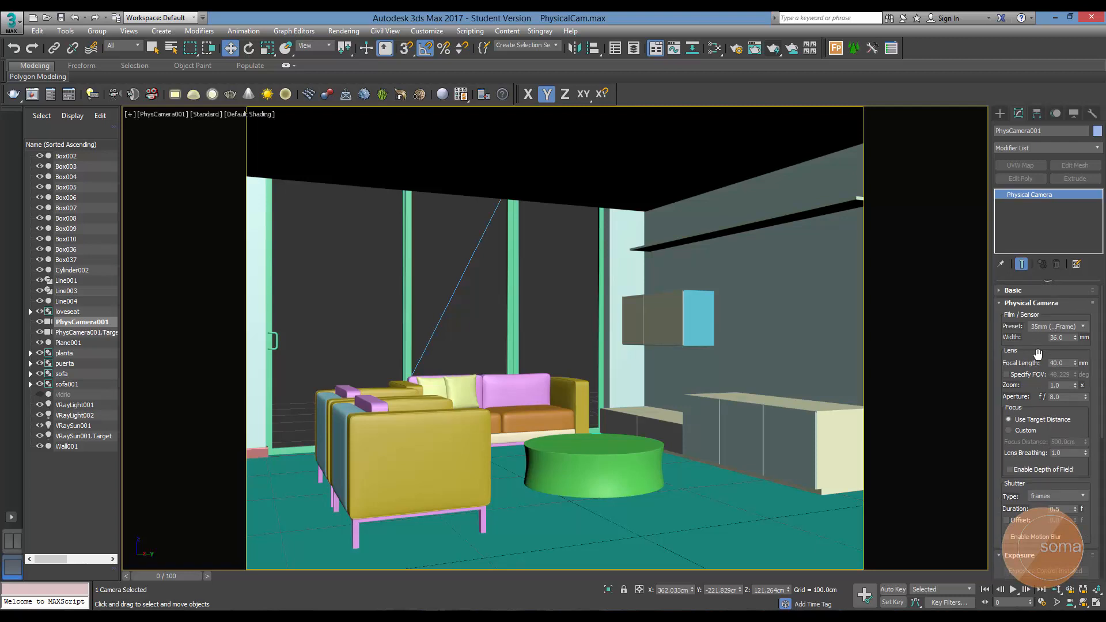
{"action": "scroll", "coordinate": [1038, 354], "scroll_direction": "down", "scroll_amount": 2}
{"action": "scroll", "coordinate": [1041, 382], "scroll_direction": "down", "scroll_amount": 2}
{"action": "scroll", "coordinate": [1040, 382], "scroll_direction": "down", "scroll_amount": 5}
{"action": "scroll", "coordinate": [1062, 414], "scroll_direction": "up", "scroll_amount": 8}
{"action": "scroll", "coordinate": [1046, 359], "scroll_direction": "down", "scroll_amount": 3}
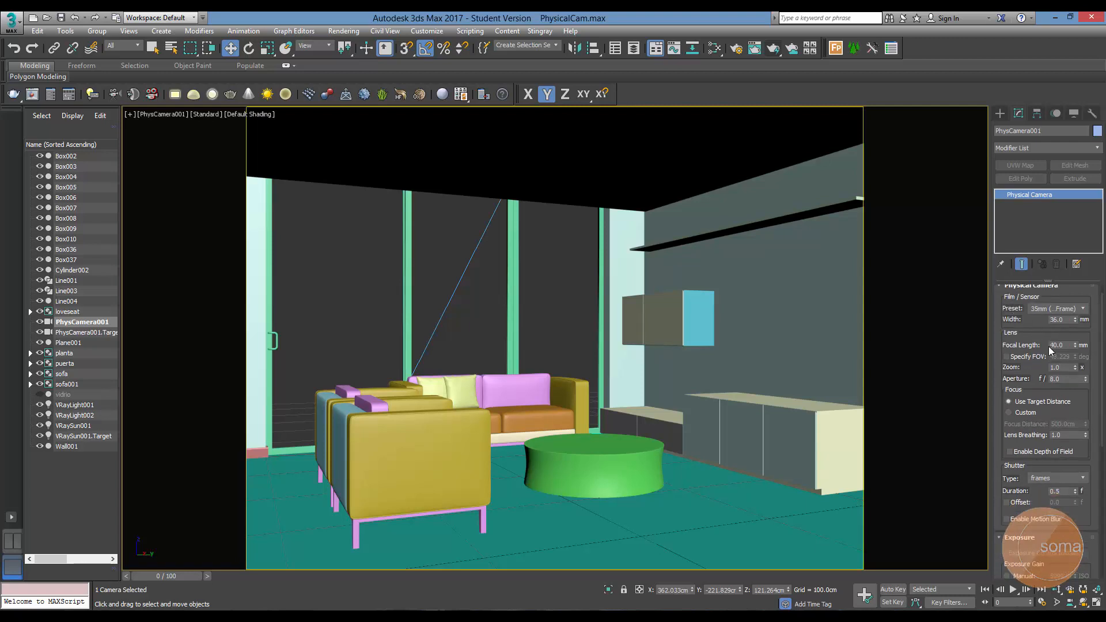
Examine the focal length setting of the physical camera, clear the selection, and reselect PhysCamera001.
{"action": "scroll", "coordinate": [1036, 426], "scroll_direction": "up", "scroll_amount": 3}
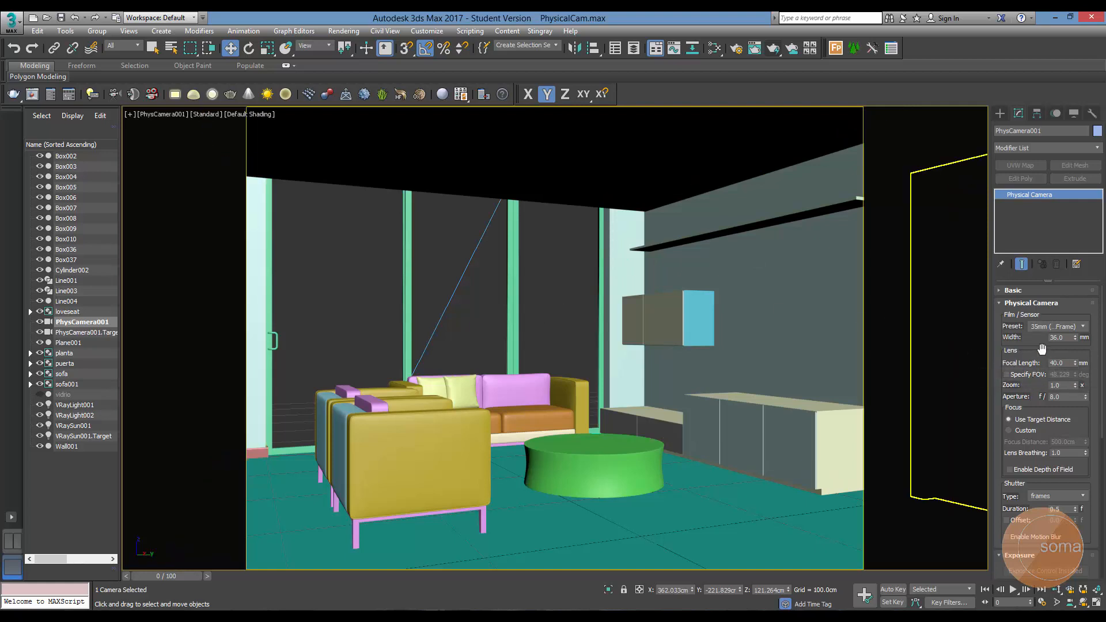
{"action": "double_click", "coordinate": [1068, 363]}
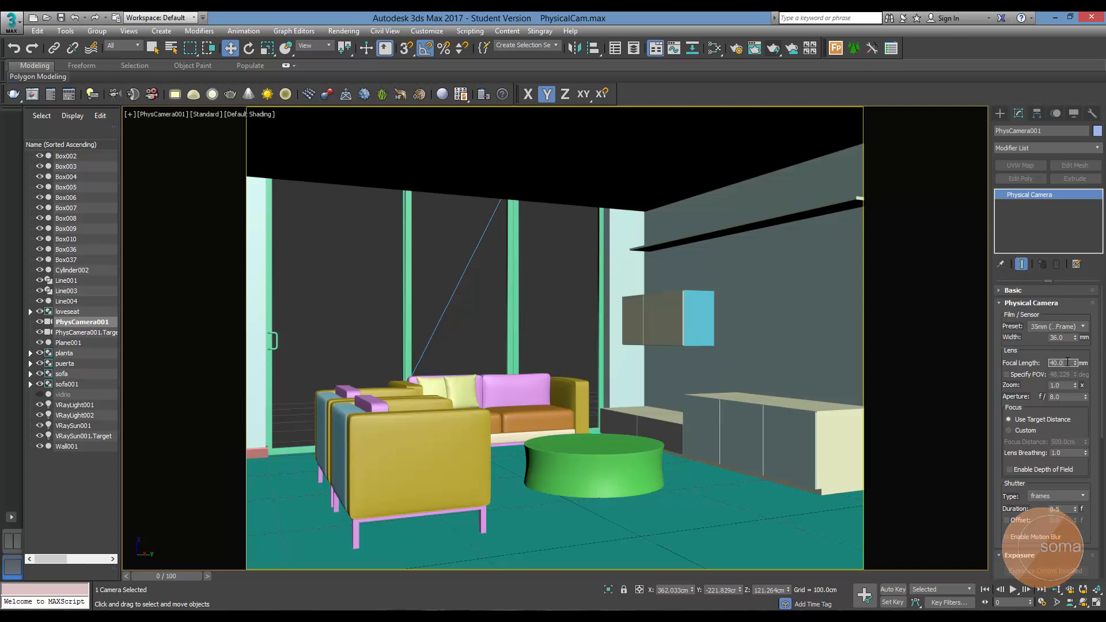
{"action": "left_click", "coordinate": [544, 246]}
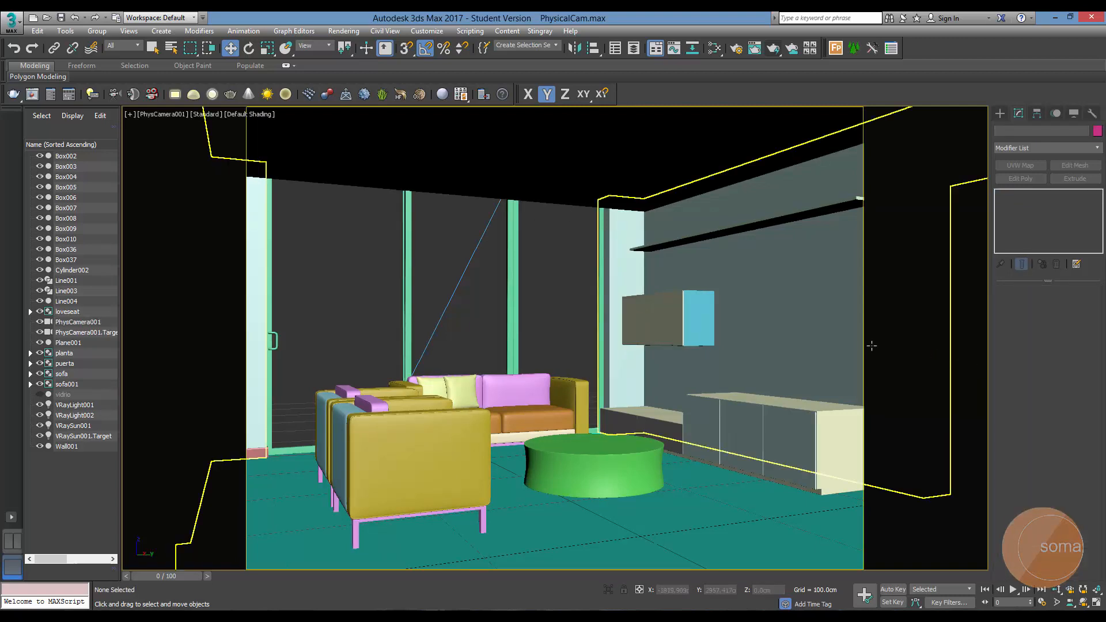
{"action": "left_click", "coordinate": [78, 321]}
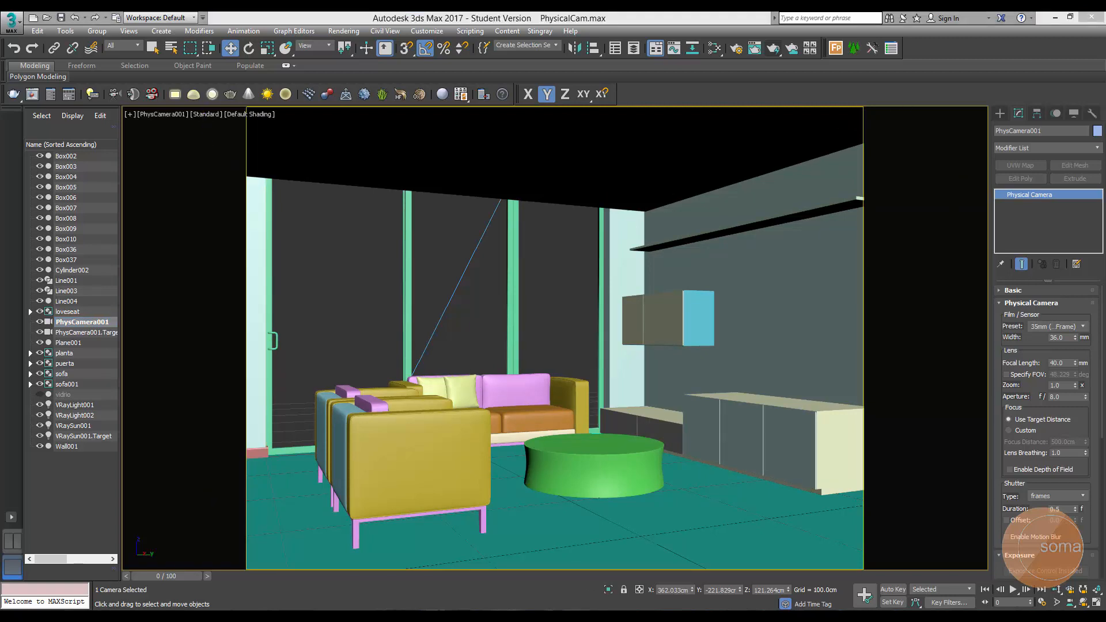
Switch to the V-Ray Bootcamp PDF in Adobe Acrobat Reader and read the focal length definition and camera diagram on page 39.
{"action": "left_click", "coordinate": [582, 570]}
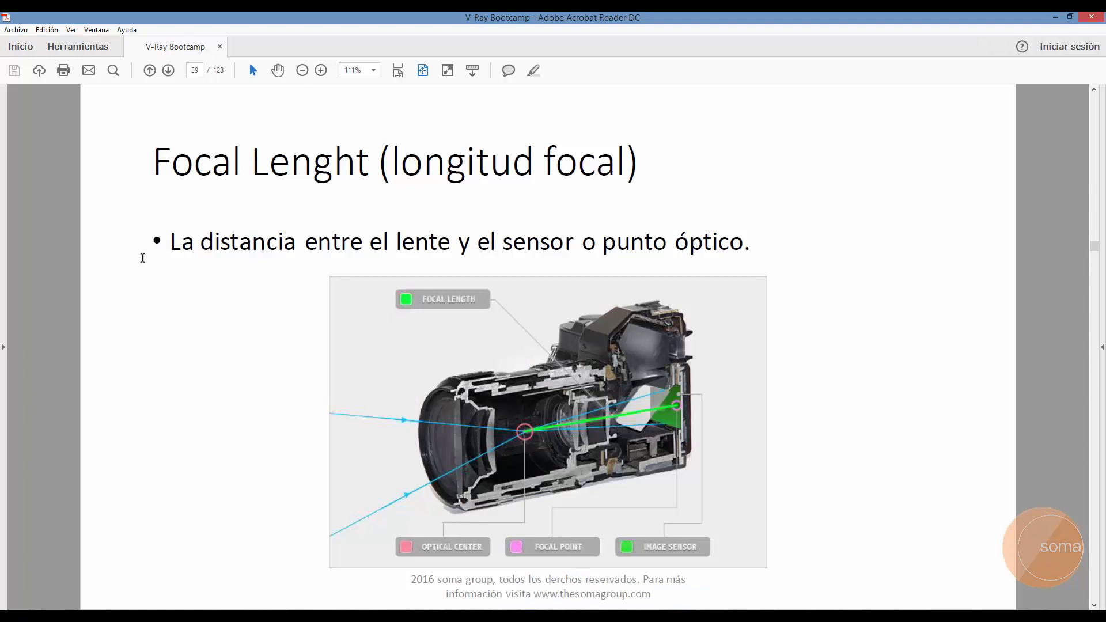
{"action": "scroll", "coordinate": [141, 261], "scroll_direction": "down", "scroll_amount": 2}
{"action": "scroll", "coordinate": [141, 262], "scroll_direction": "up", "scroll_amount": 2}
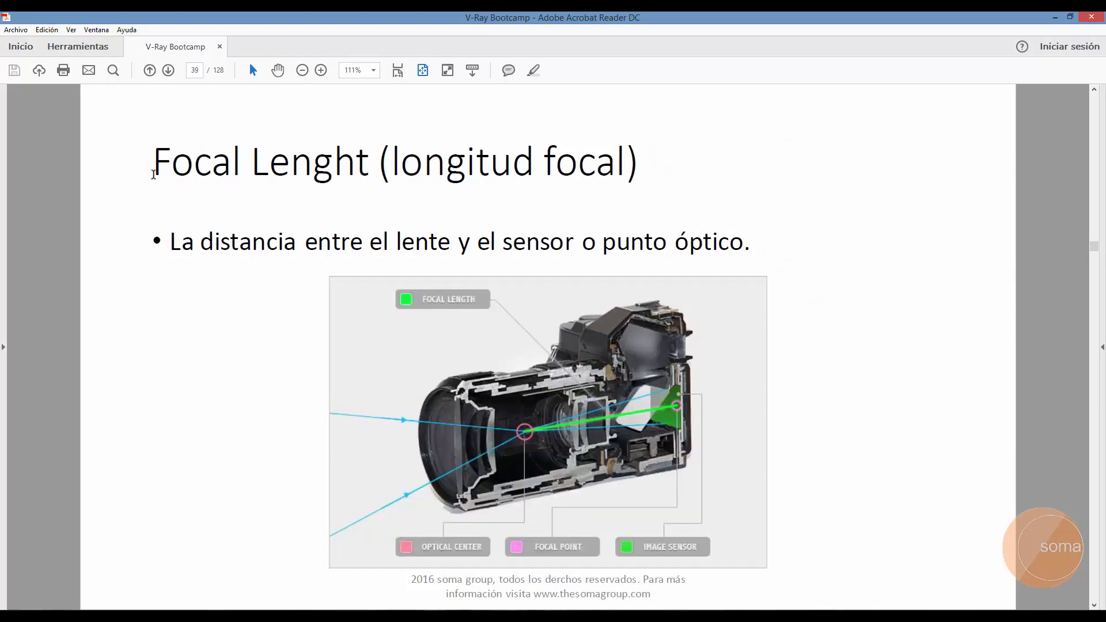